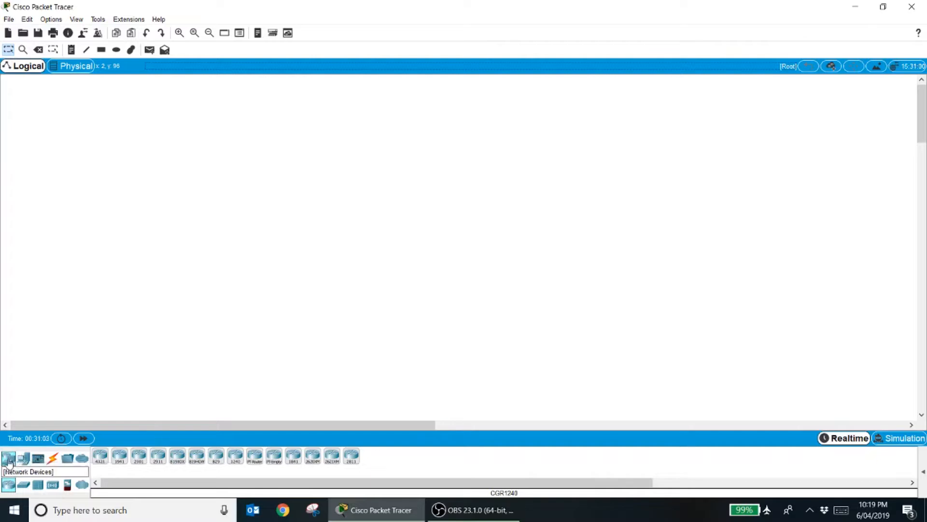
Place a WRT300N wireless router near the middle of the empty workspace.
left_click(9, 463)
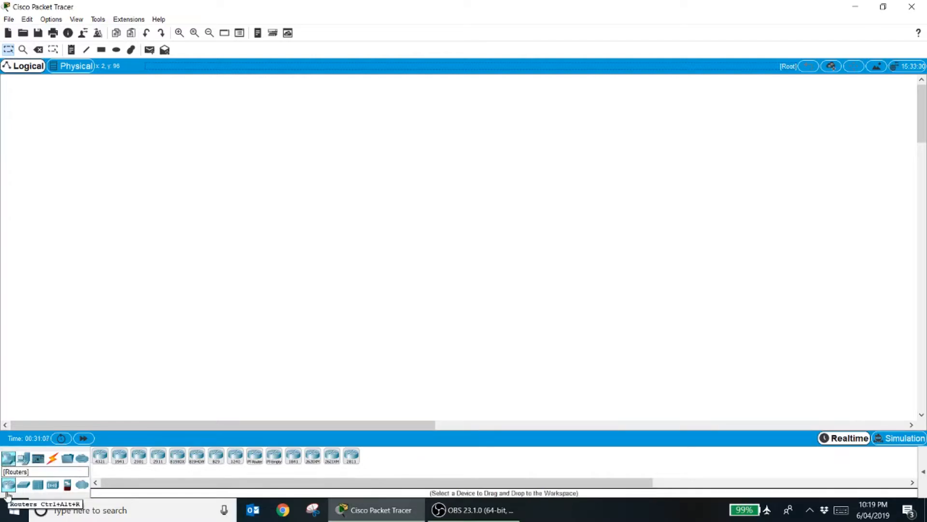
left_click(53, 484)
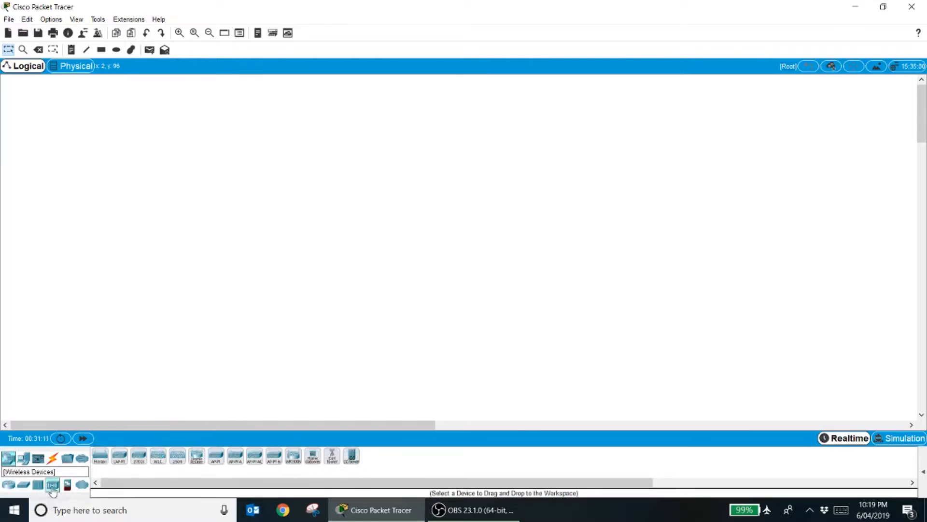
left_click(294, 456)
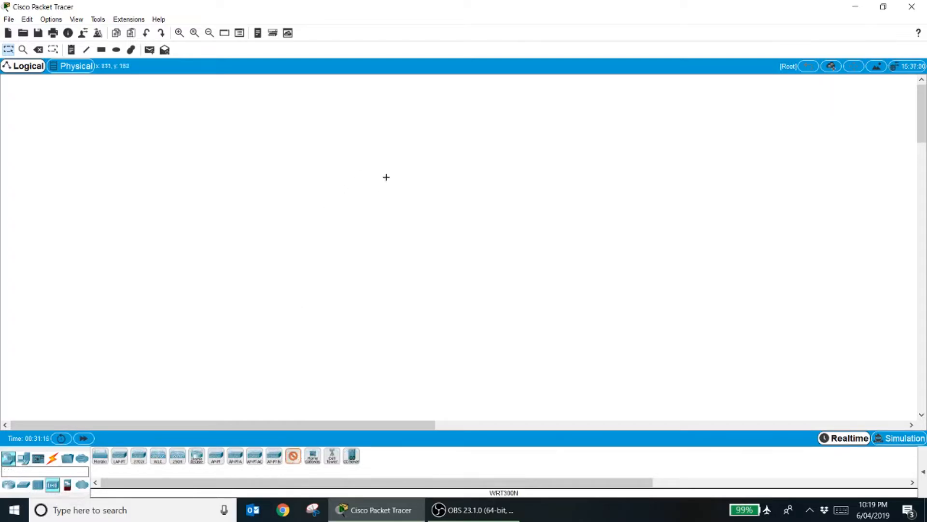
left_click(383, 199)
mouse_move(384, 205)
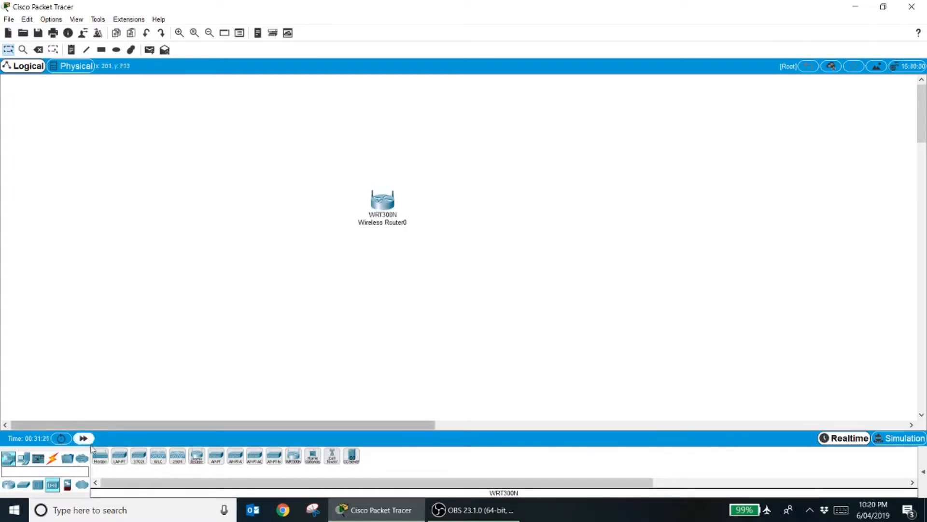
Add a wireless tablet to the workspace, below and slightly right of the wireless router.
left_click(28, 459)
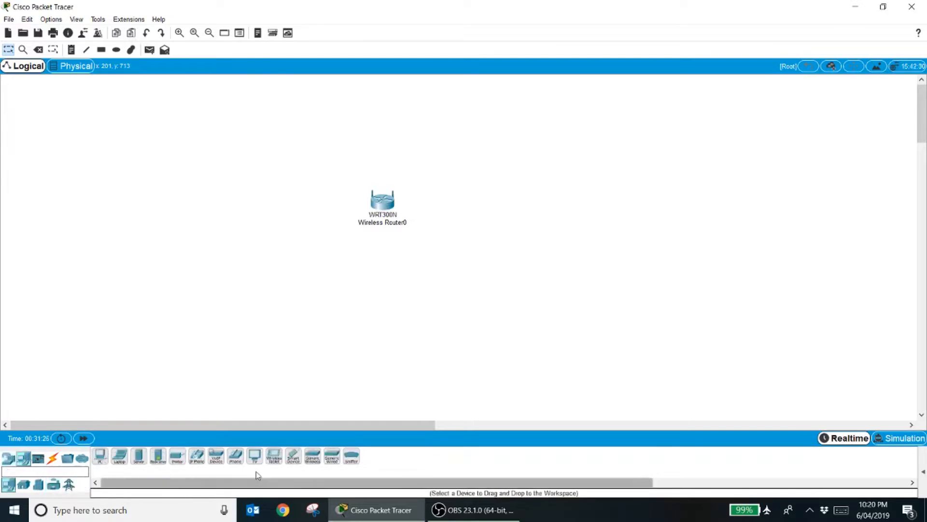
left_click(273, 456)
left_click(430, 293)
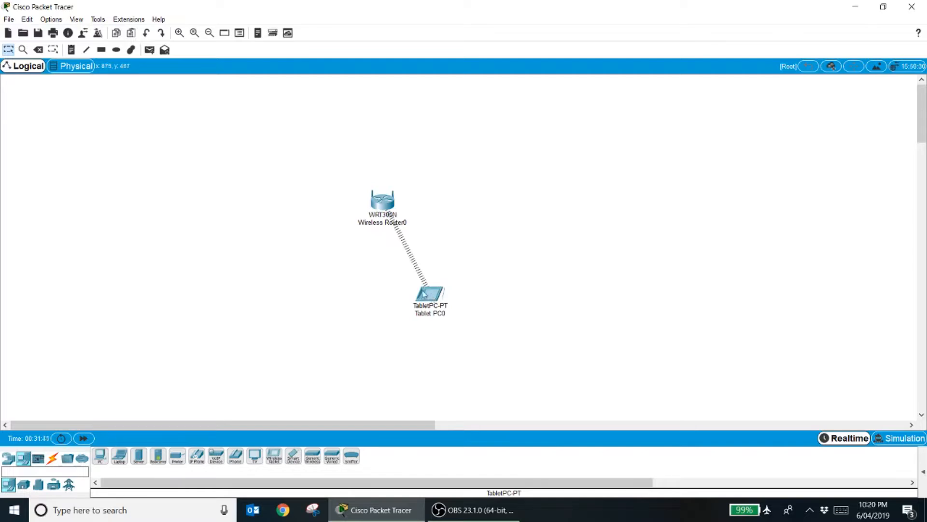
Change the WRT300N router's display name to "Wireless Router".
double_click(384, 203)
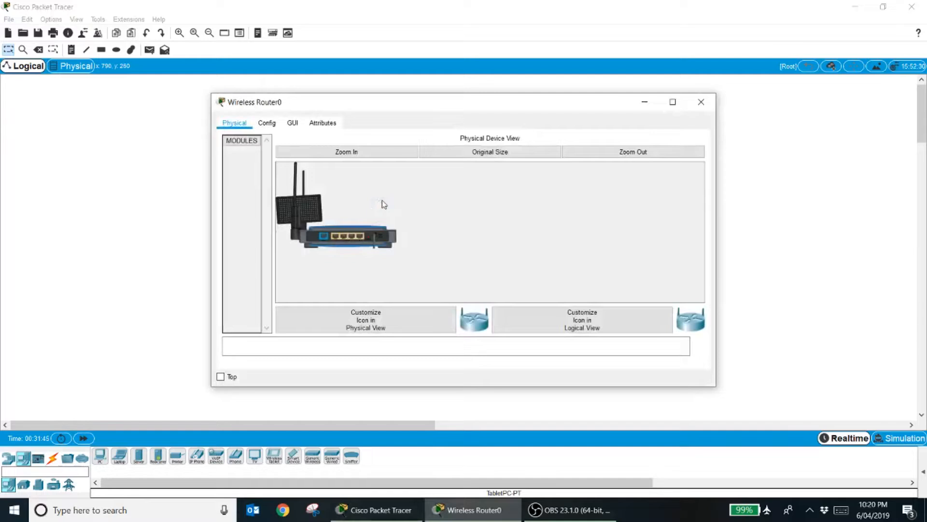
left_click(268, 123)
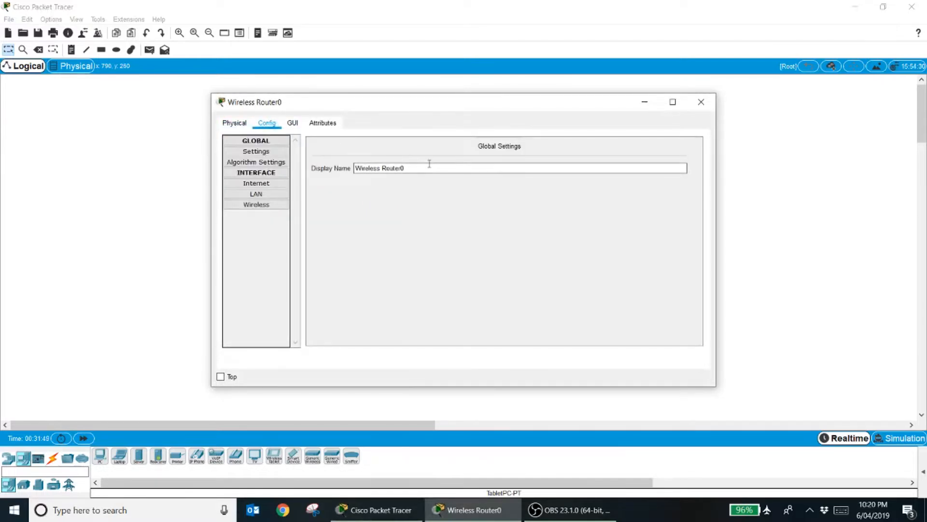
left_click(429, 163)
key("BackSpace")
Set the SSID in the router's wireless settings to "Demo".
left_click(256, 206)
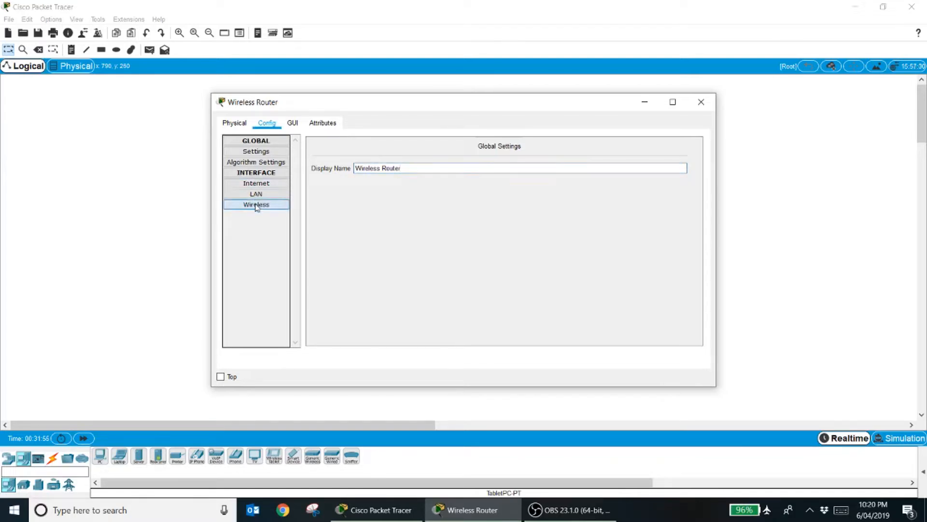
left_click(526, 149)
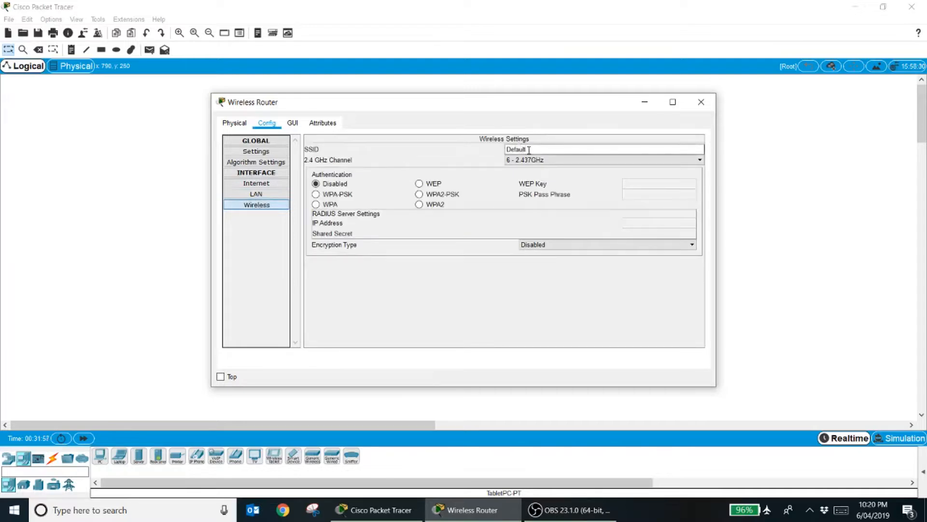
double_click(529, 150)
type("Demo")
Secure the router's wireless network with WPA2-PSK authentication, enter the PSK pass phrase, and put the configuration window away.
left_click(419, 194)
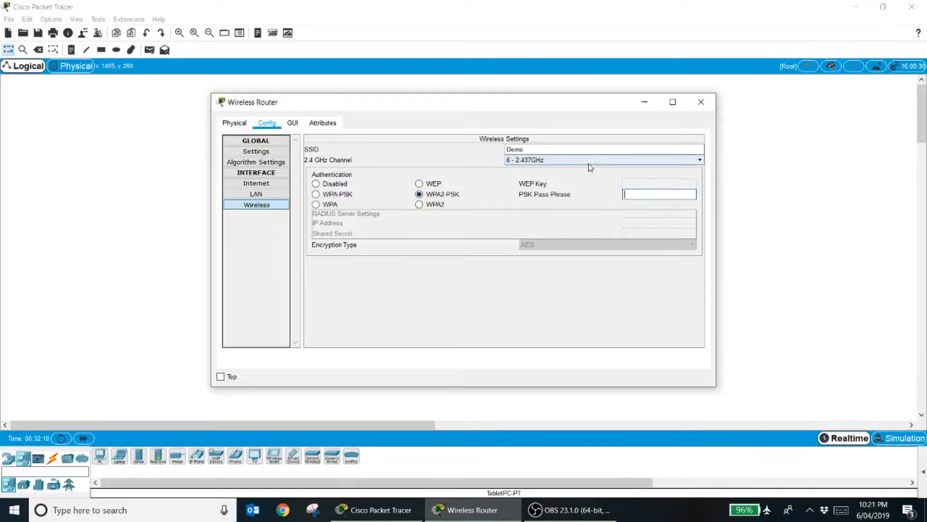
left_click(520, 147)
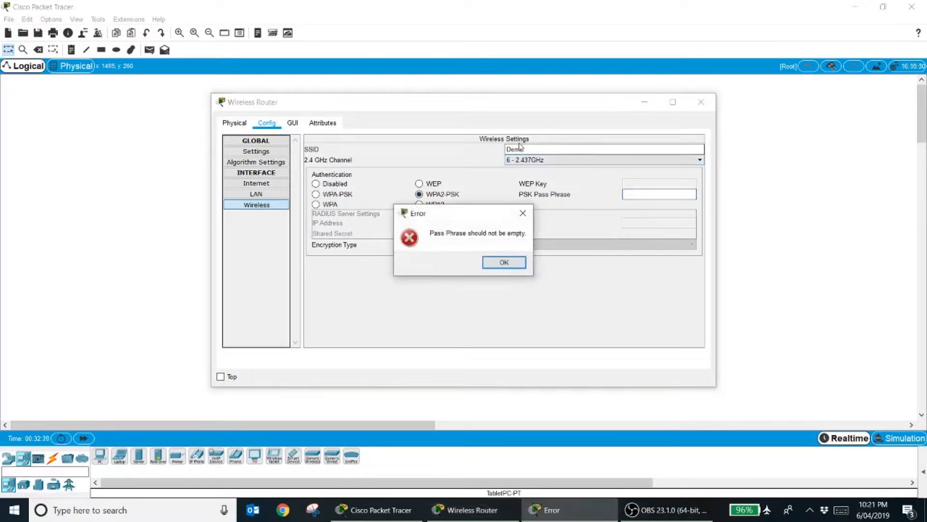
left_click(503, 262)
left_click(645, 195)
type("D")
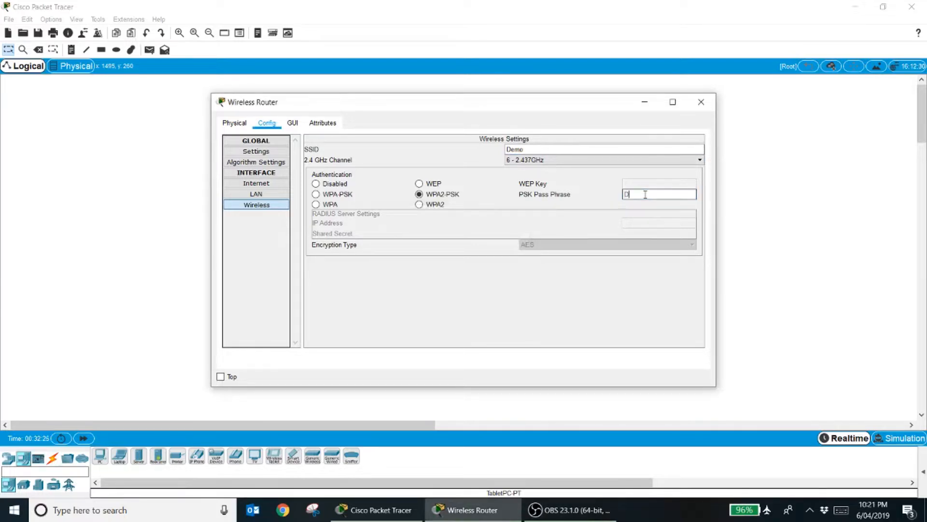
type("emodemo")
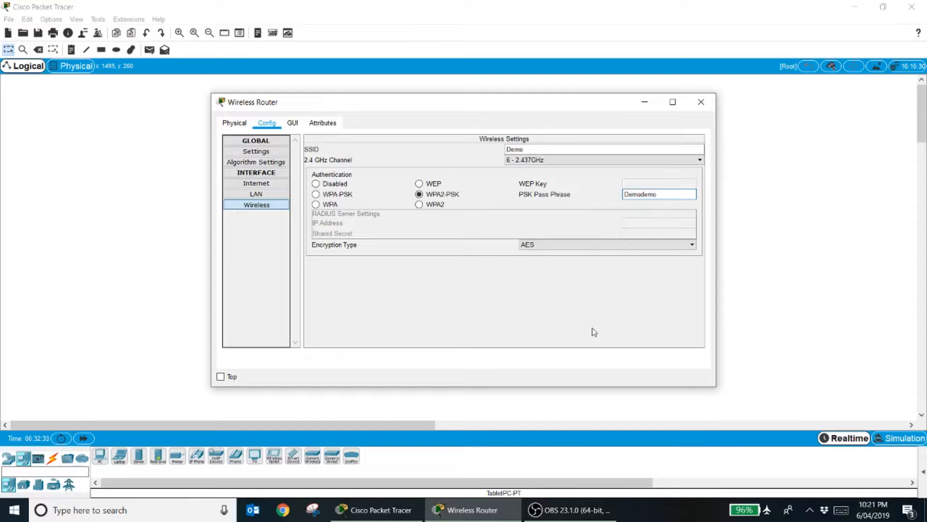
left_click(654, 108)
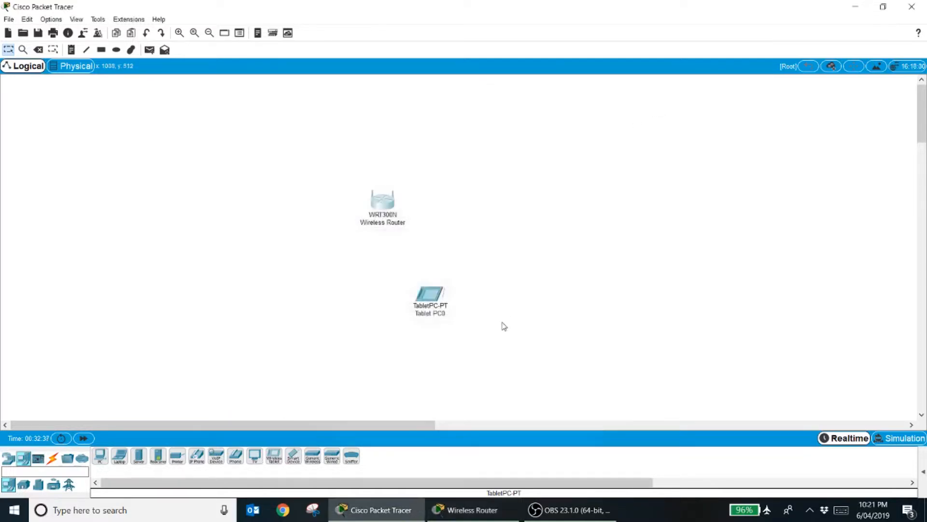
Set the SSID of the tablet's Wireless0 interface to "Demo".
left_click(427, 299)
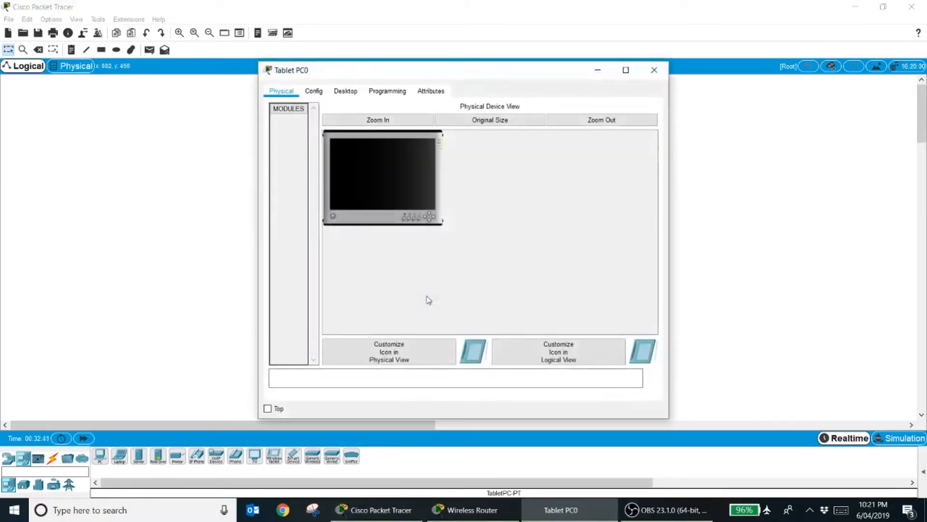
left_click(314, 91)
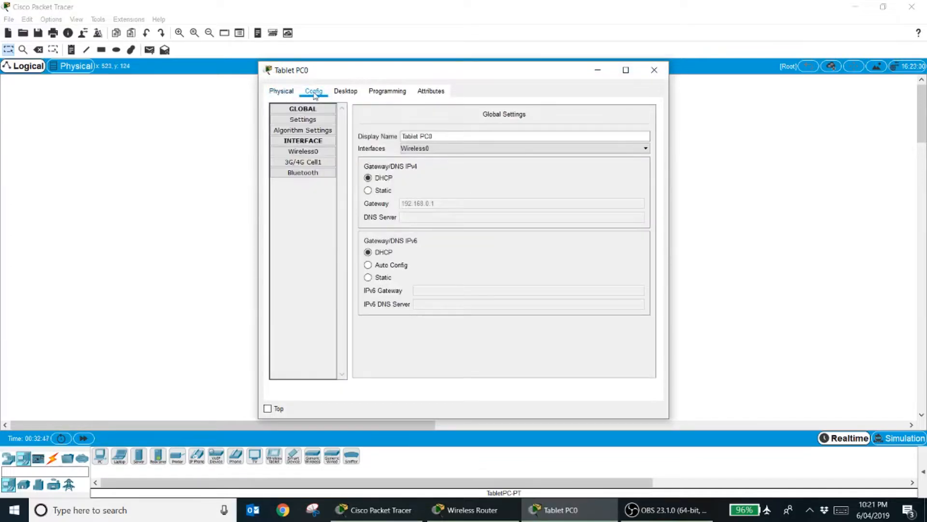
left_click(304, 152)
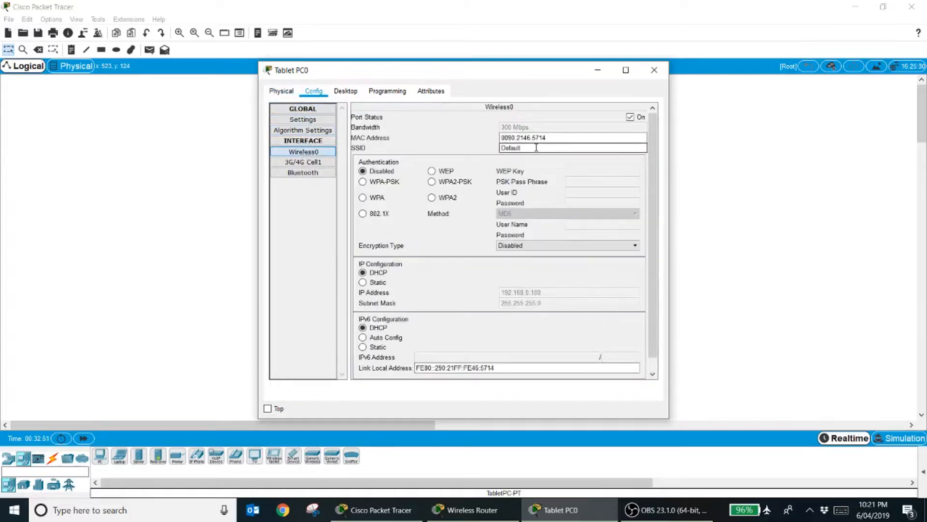
left_click_drag(537, 148, 465, 151)
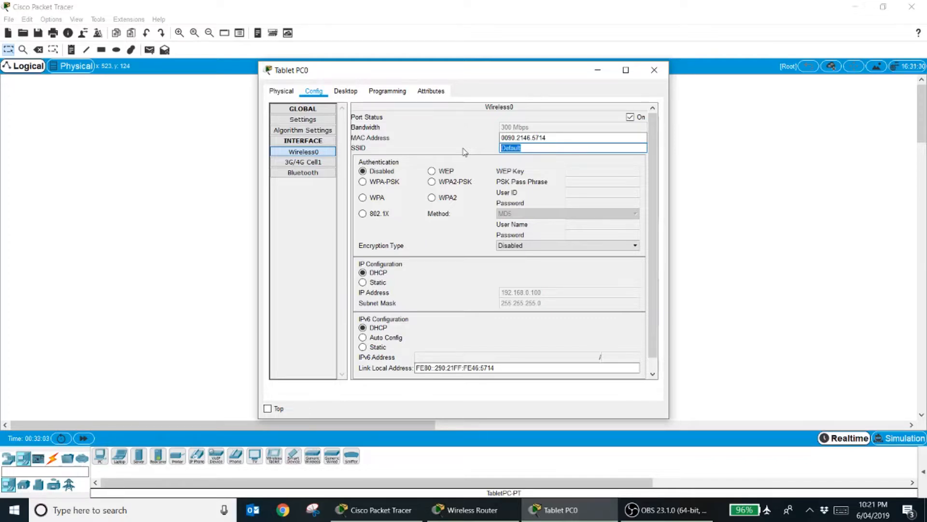
type("Demo")
Set the tablet's Wireless0 authentication to WPA2-PSK, enter the router's PSK pass phrase, and return to the workspace.
left_click(446, 187)
left_click(595, 182)
type("Dem")
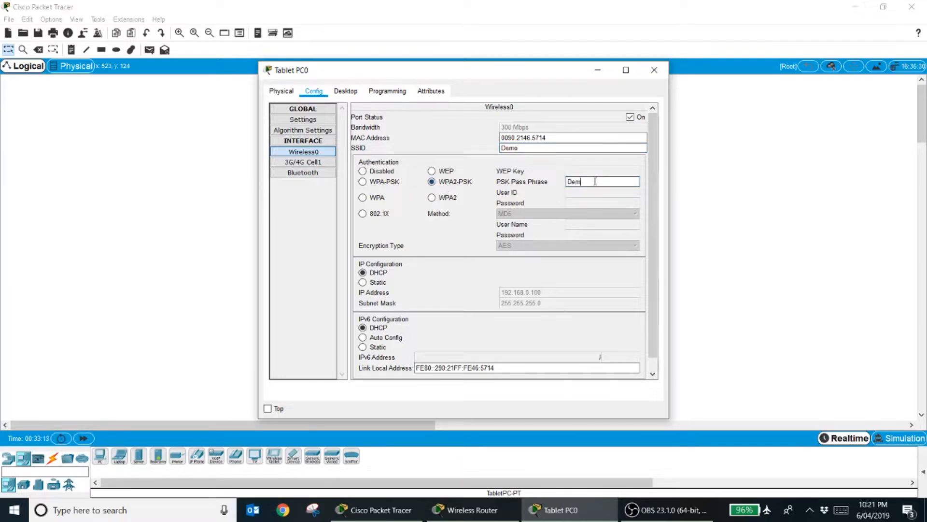
type("odemo")
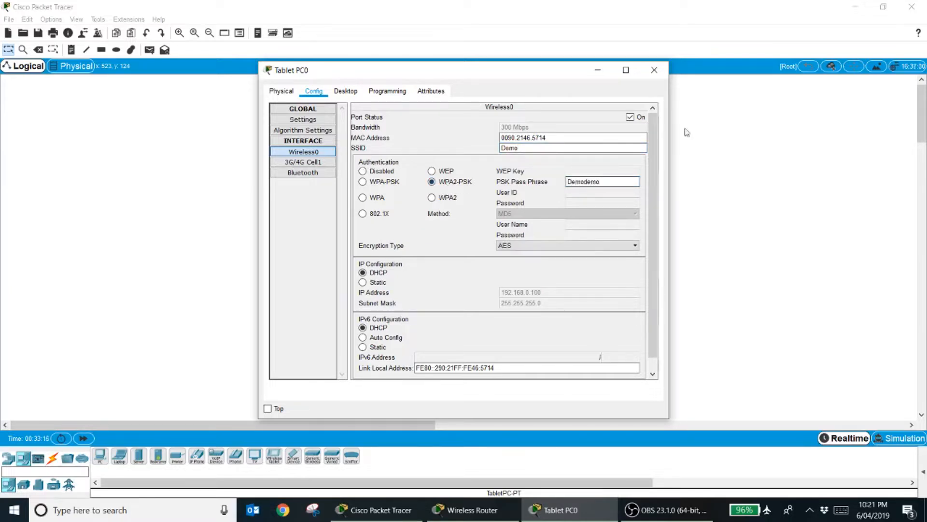
left_click(729, 219)
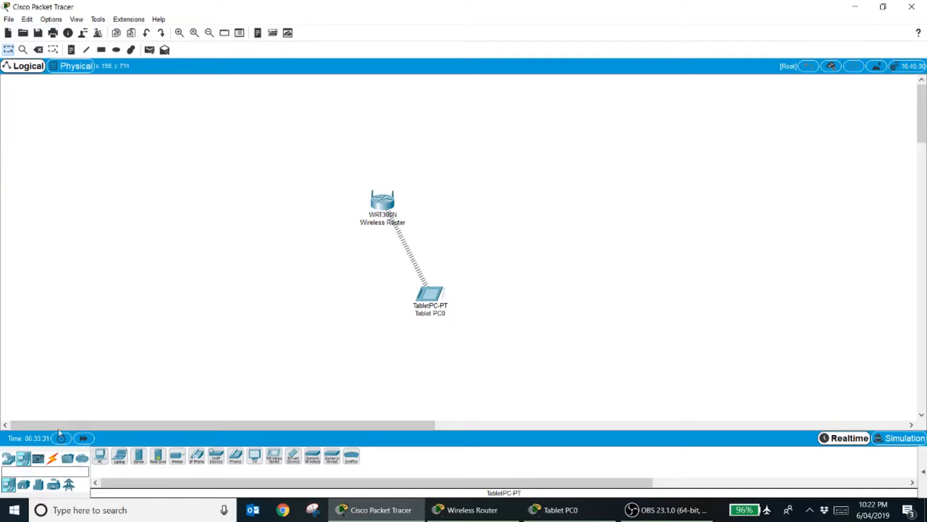
Add two smart home devices: a ceiling fan left of the router and a light to its right.
left_click(22, 486)
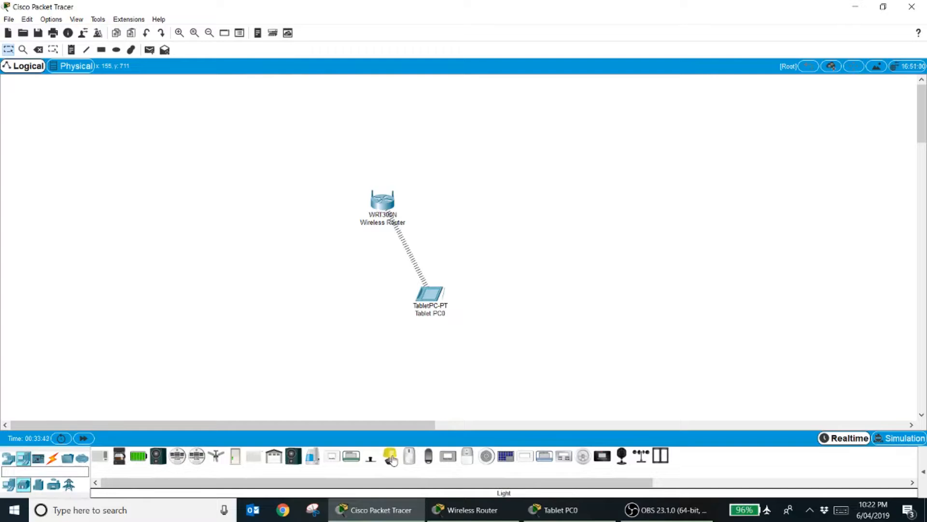
left_click(217, 457)
left_click(163, 202)
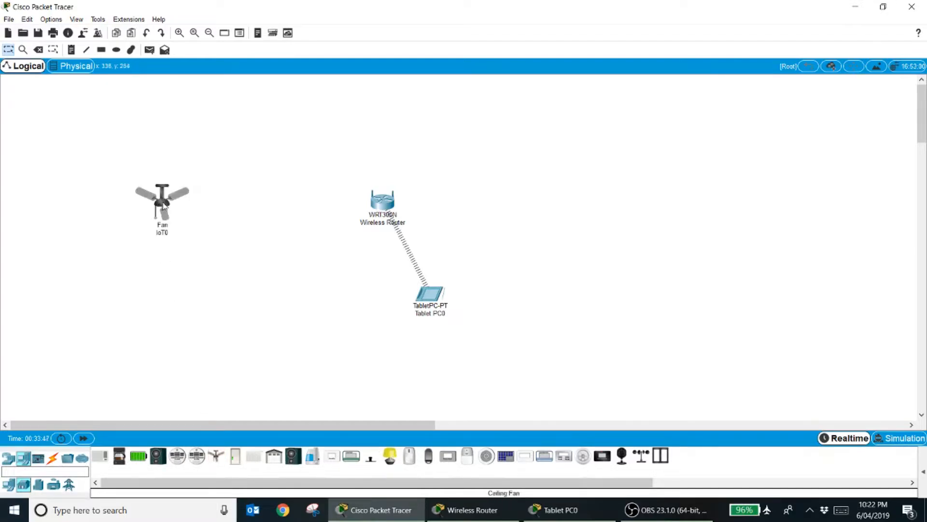
left_click(390, 457)
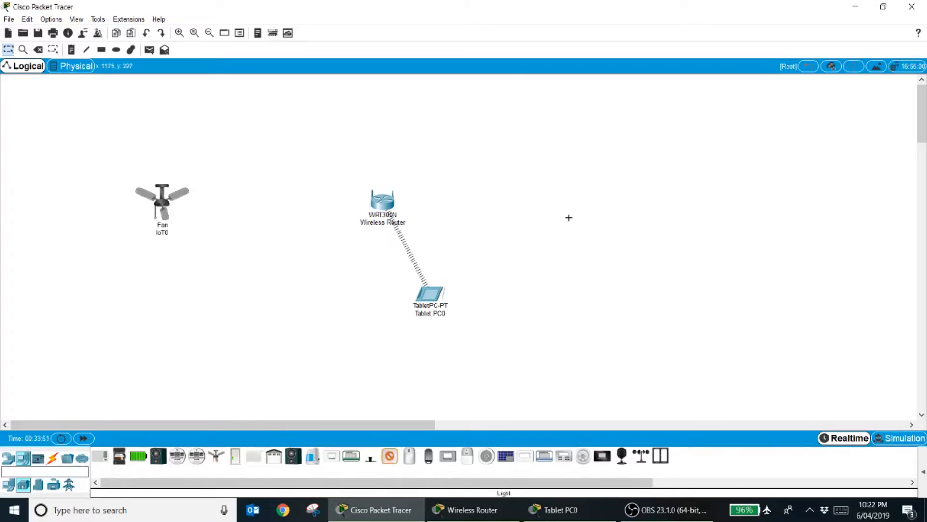
left_click(613, 203)
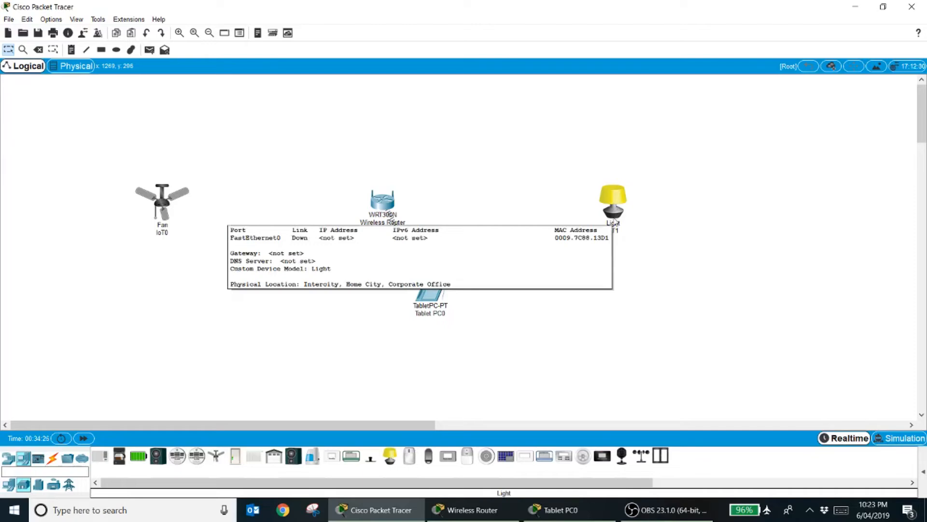
Change the light's display name to "Lamp" in its global settings.
left_click(619, 217, "alt")
left_click(619, 217)
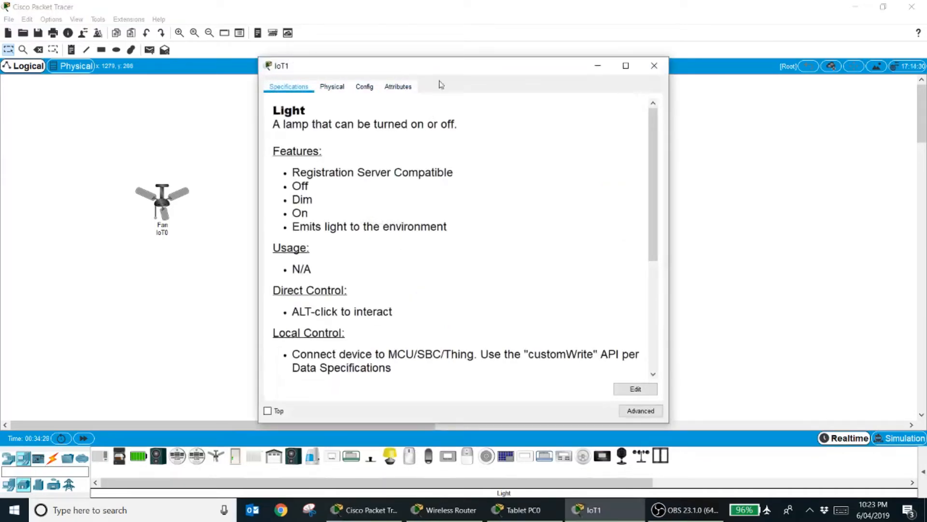
left_click(364, 88)
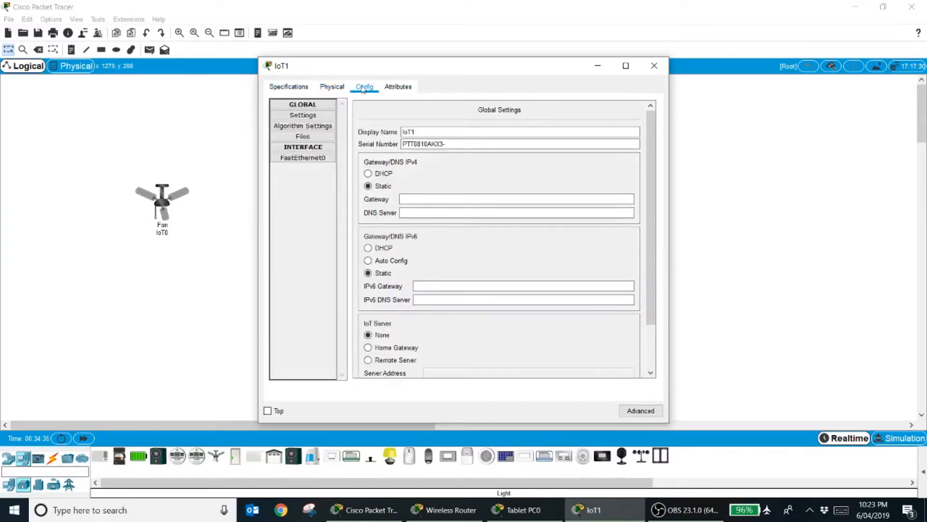
double_click(424, 127)
type("Lamp")
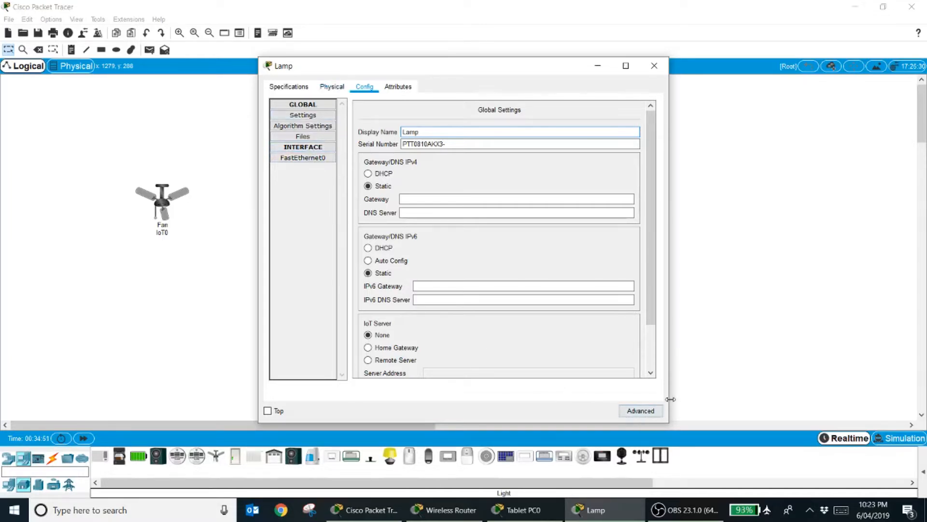
Show the lamp's advanced options and change its network adapter to the wireless PT-IOT-NM-1W module.
left_click(640, 411)
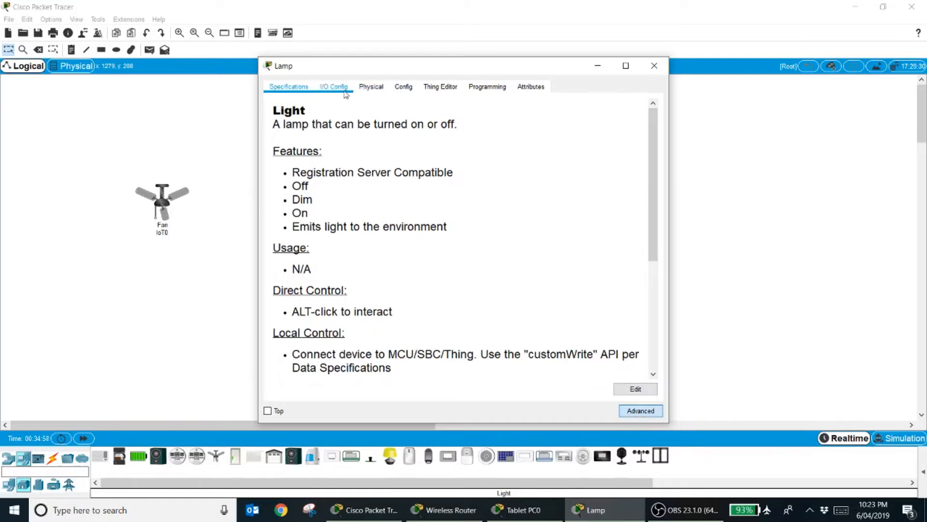
left_click(334, 88)
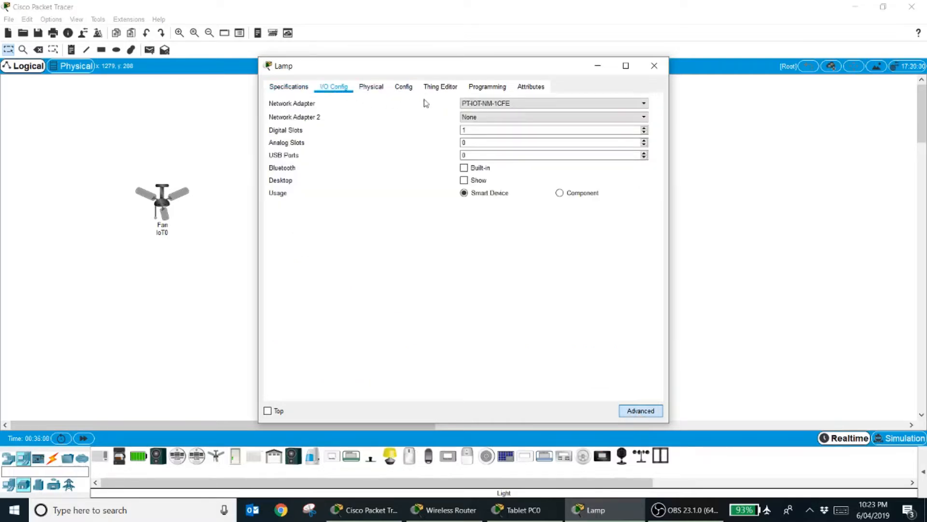
left_click(487, 103)
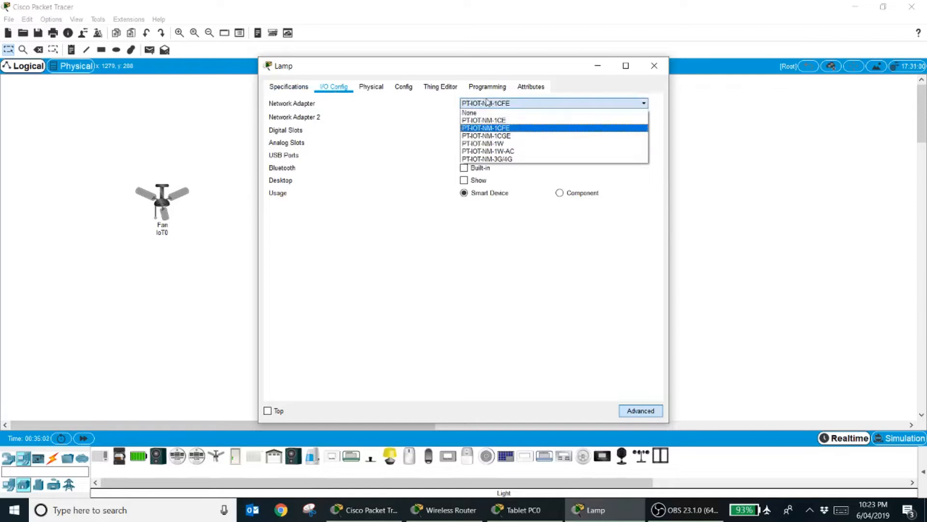
left_click(490, 144)
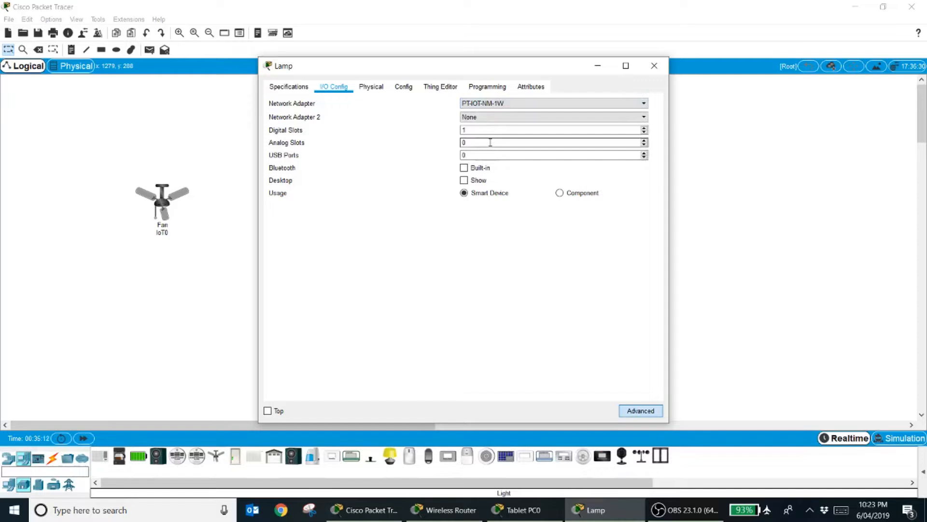
Set the lamp's Wireless0 SSID to "Demo" with WPA2-PSK authentication, enter the PSK pass phrase, and return to the workspace.
left_click(404, 89)
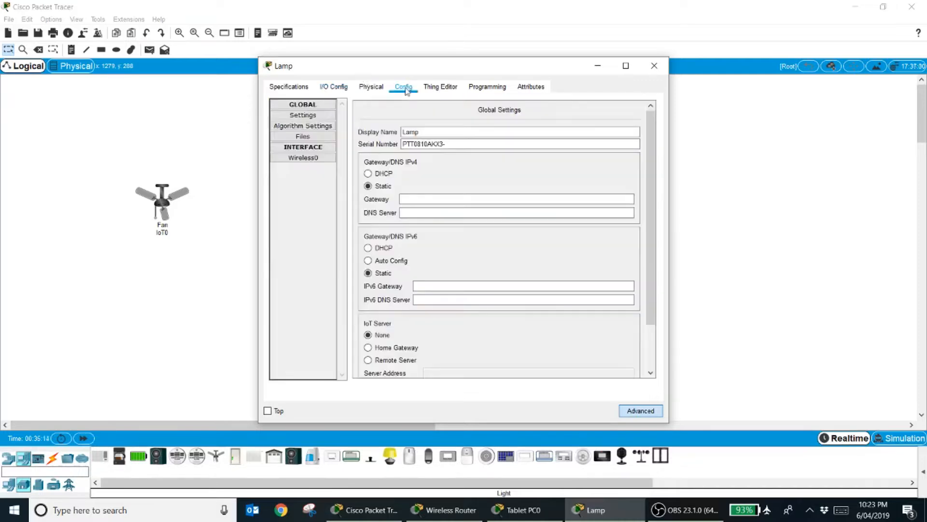
left_click(316, 158)
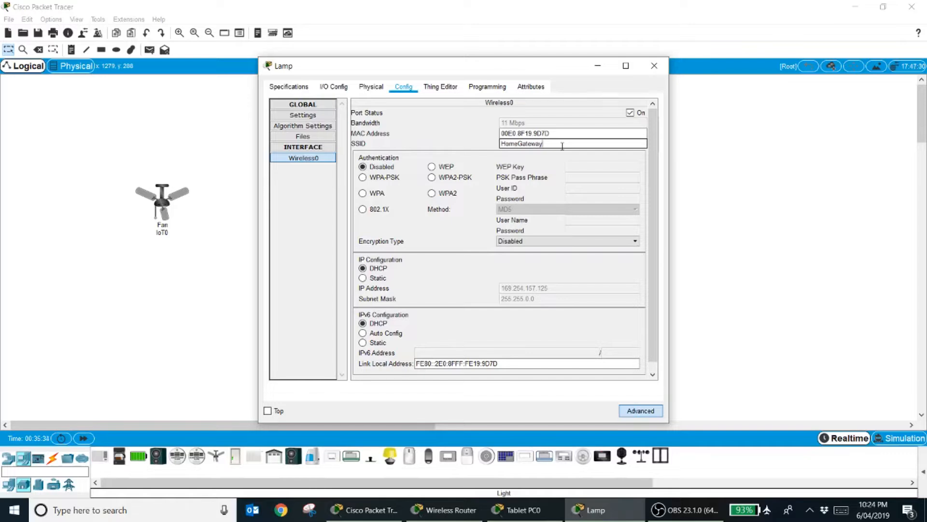
left_click_drag(562, 146, 472, 133)
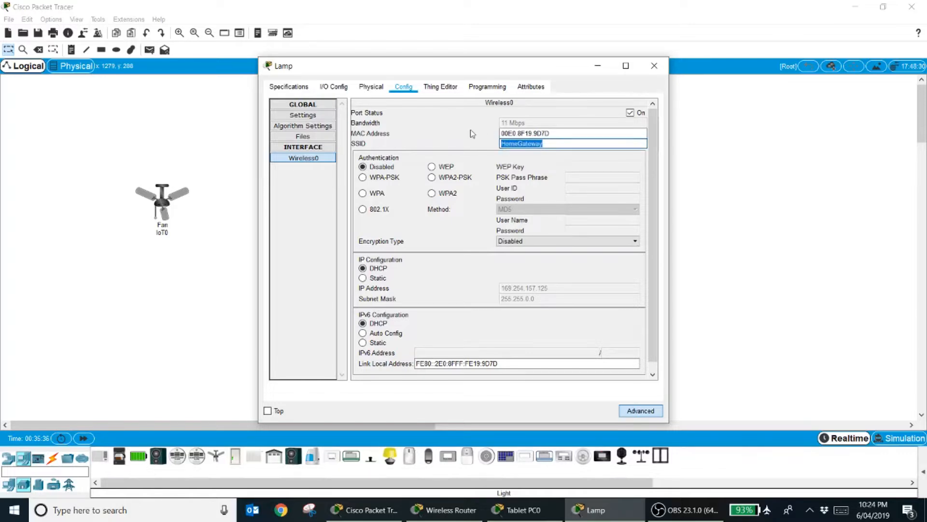
type("Demo")
left_click(464, 177)
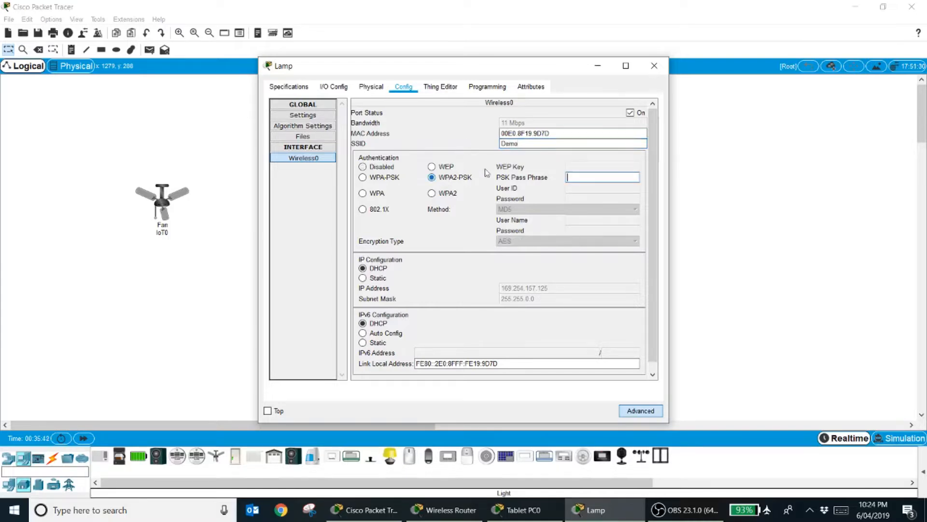
type("Demodemo")
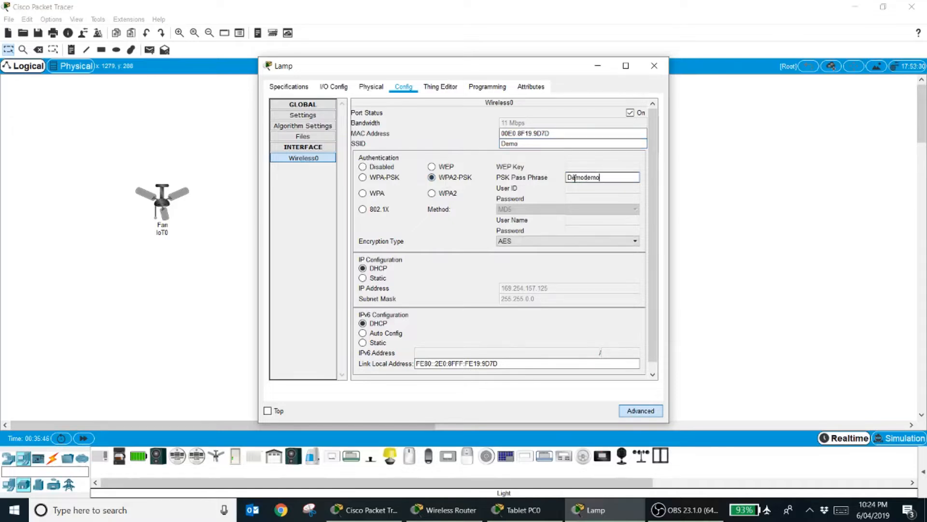
left_click(682, 218)
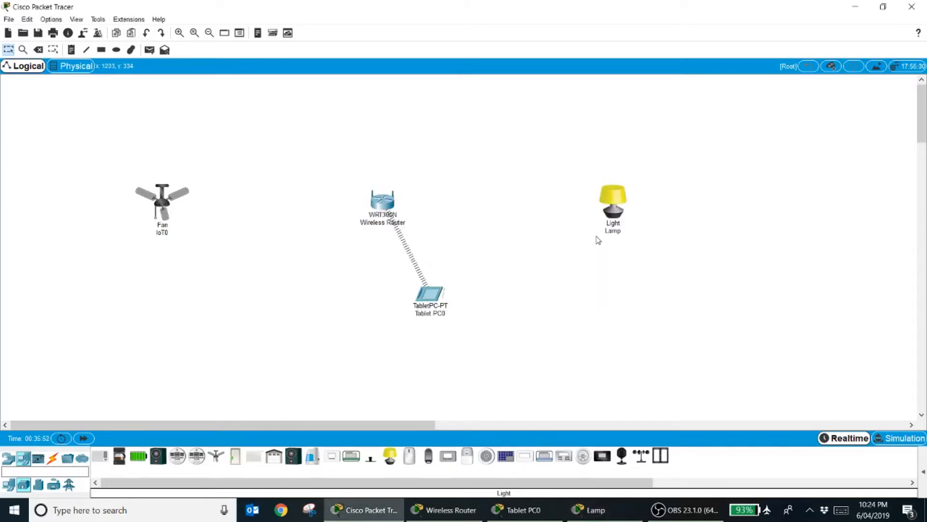
Show the ceiling fan's advanced options and change its network adapter to the wireless PT-IOT-NM-1W module.
left_click(161, 215)
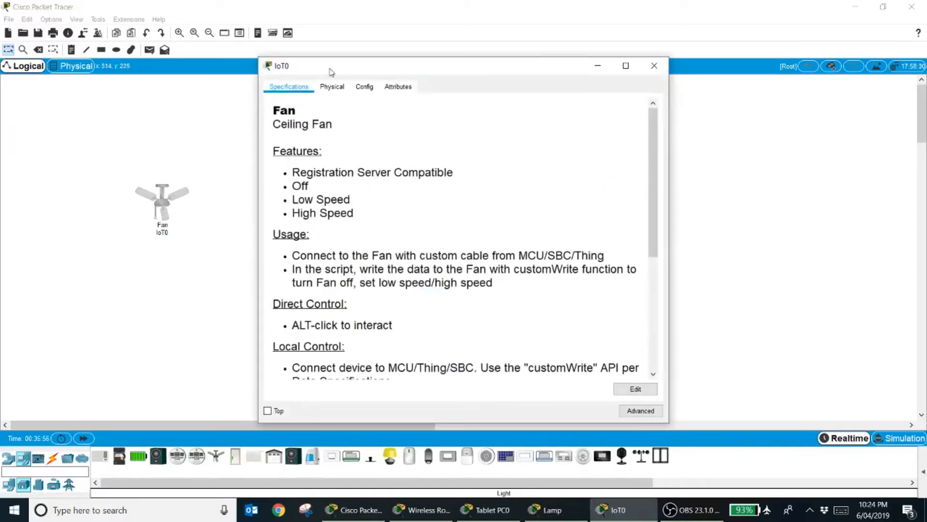
left_click(640, 412)
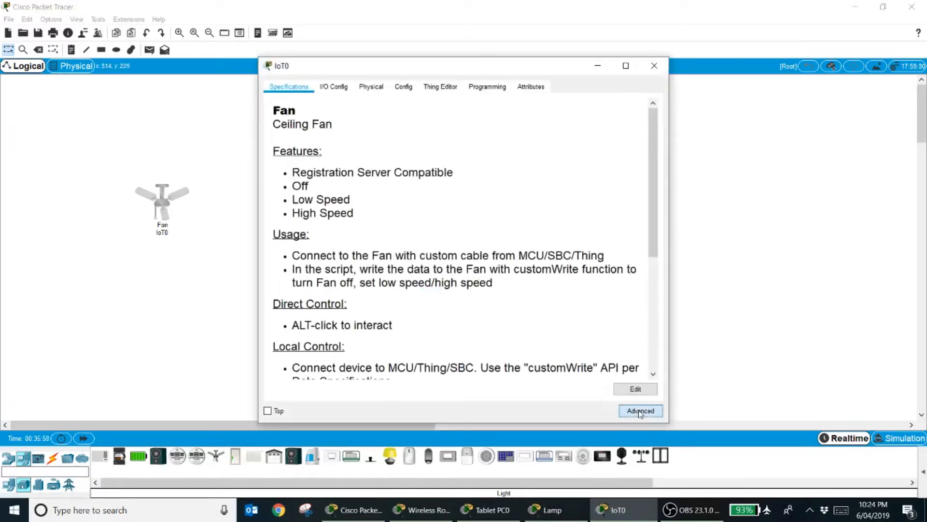
left_click(342, 92)
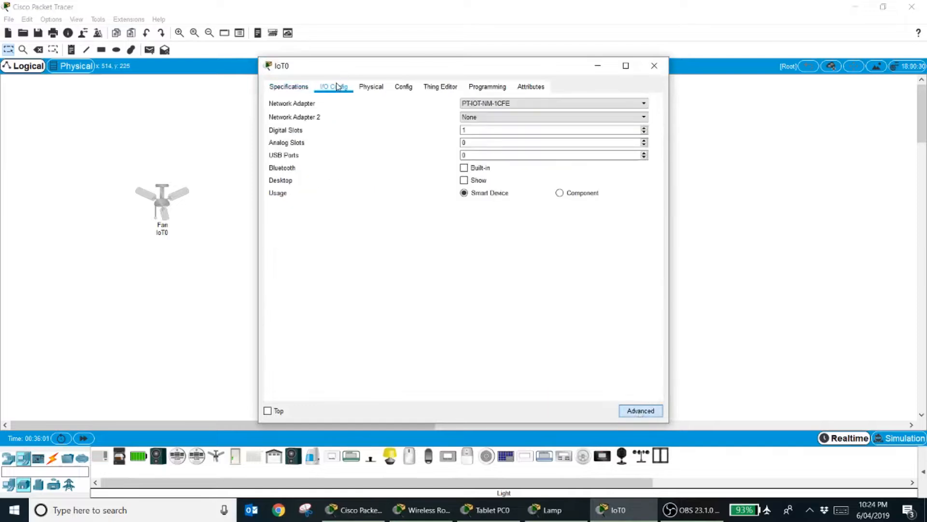
left_click(481, 105)
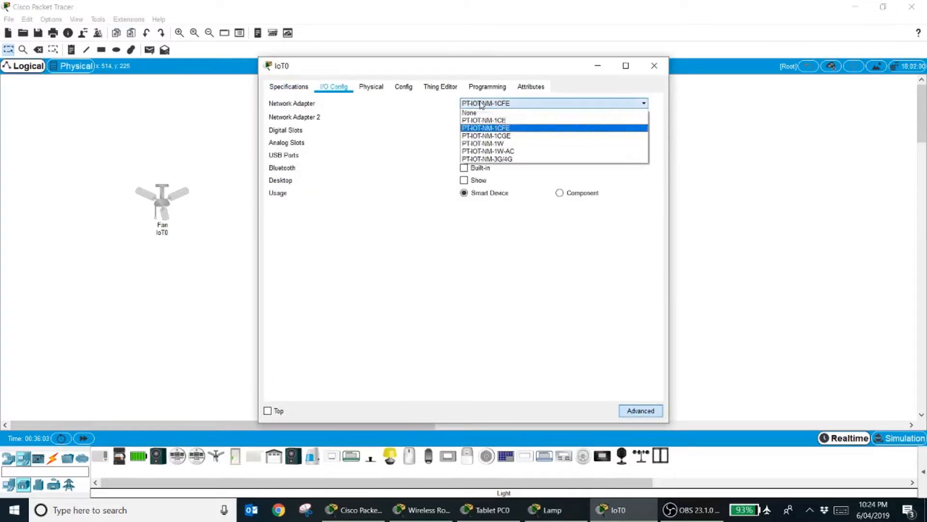
left_click(484, 141)
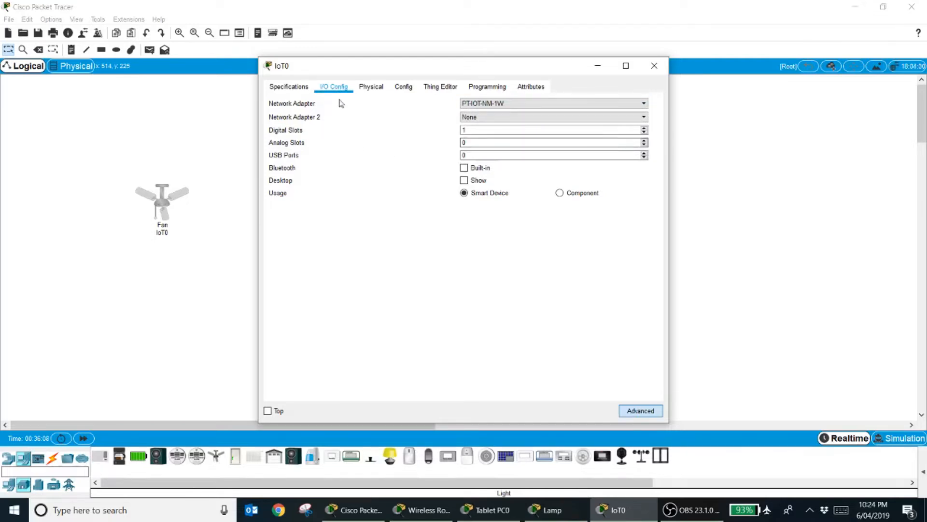
Change the ceiling fan's display name to "Fan" in its global settings.
left_click(405, 88)
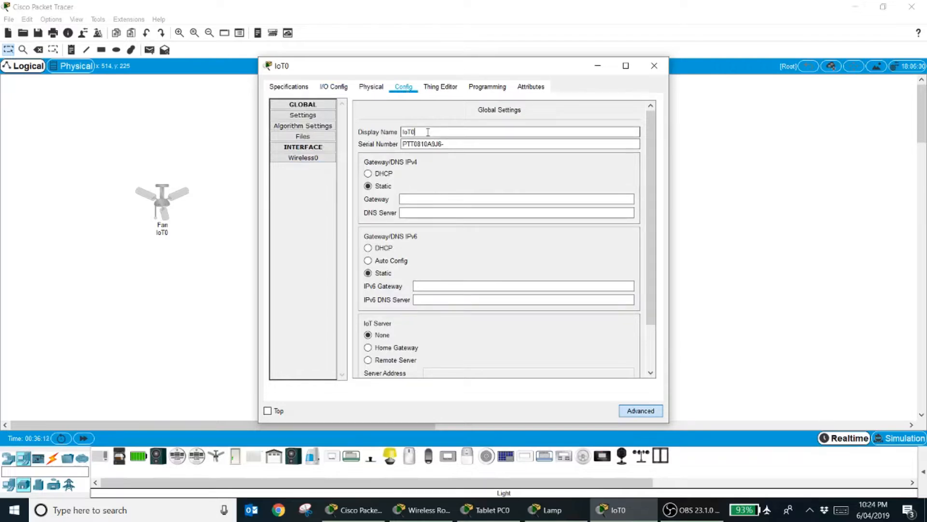
left_click_drag(419, 131, 377, 135)
type("Fan")
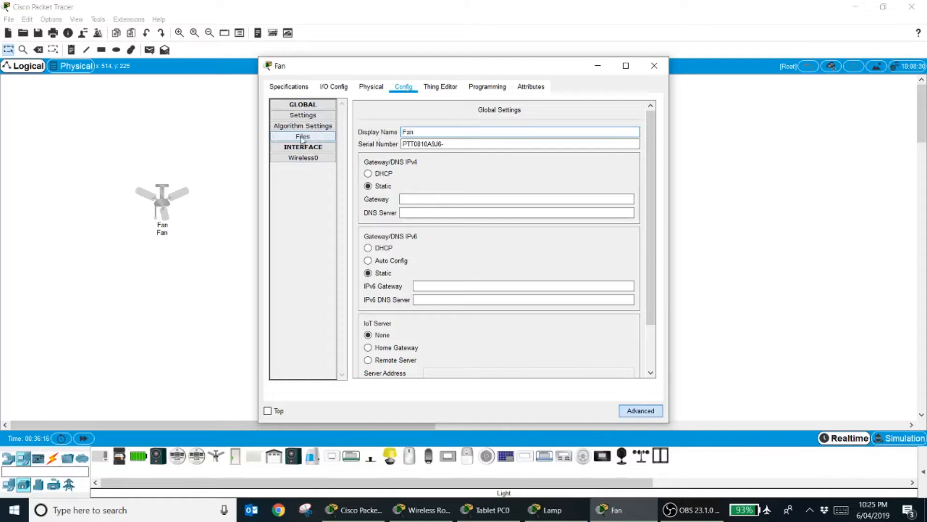
Set the fan's Wireless0 SSID to "Demo" with WPA2-PSK authentication, enter the PSK pass phrase, and close the fan's settings.
left_click(299, 158)
left_click(572, 143)
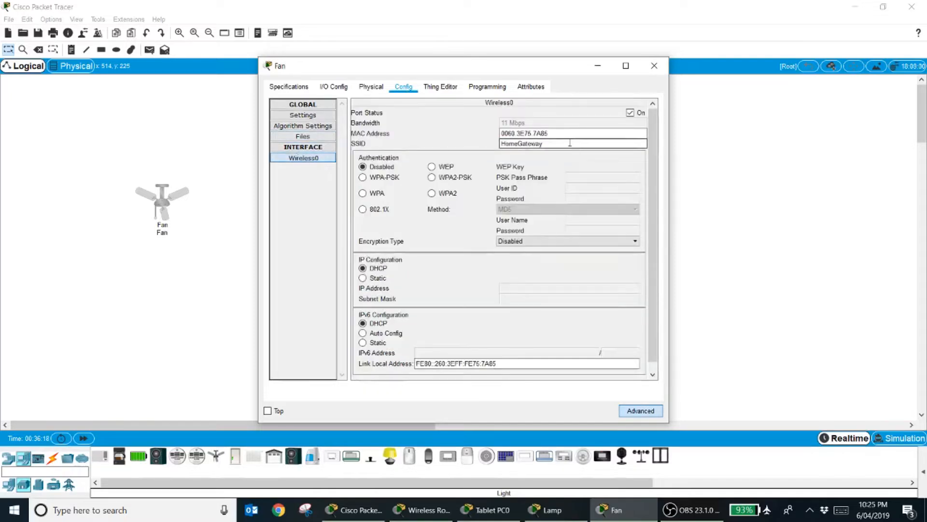
left_click_drag(571, 143, 482, 148)
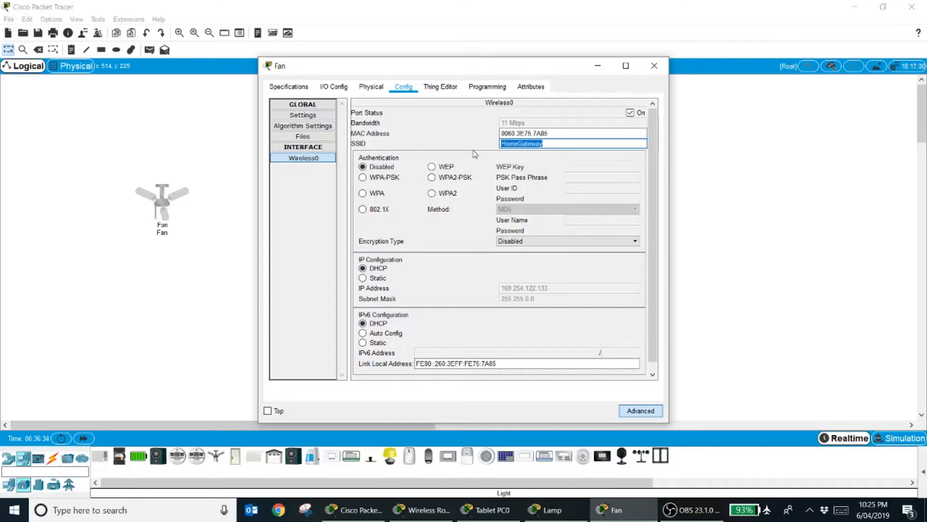
type("Demo")
left_click(447, 196)
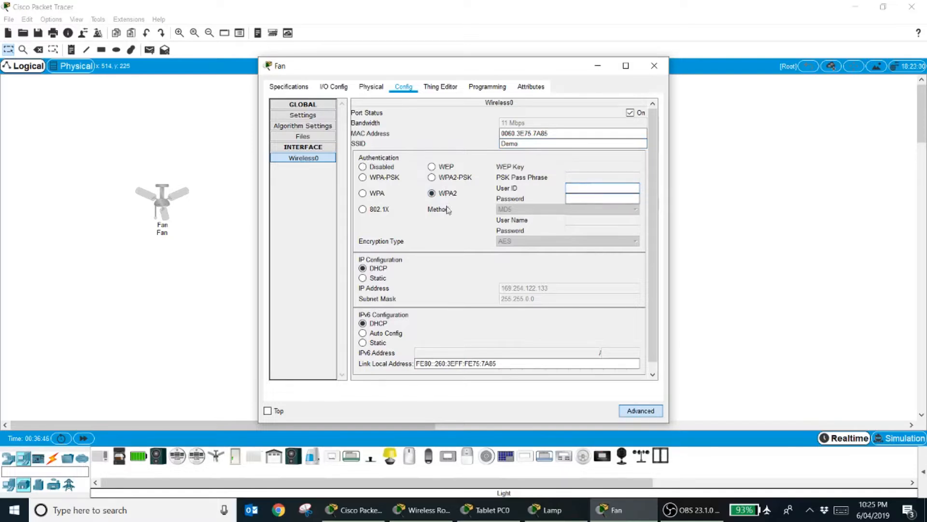
left_click(432, 177)
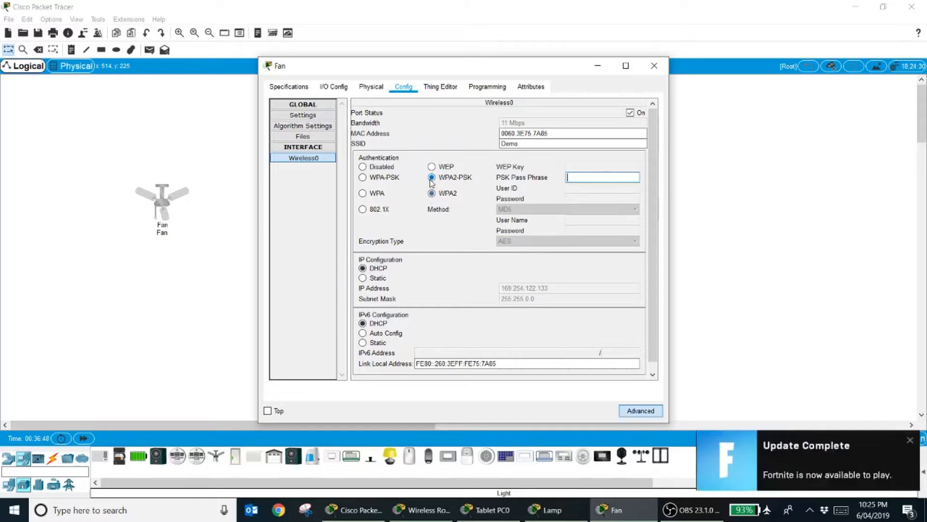
type("Demodemo")
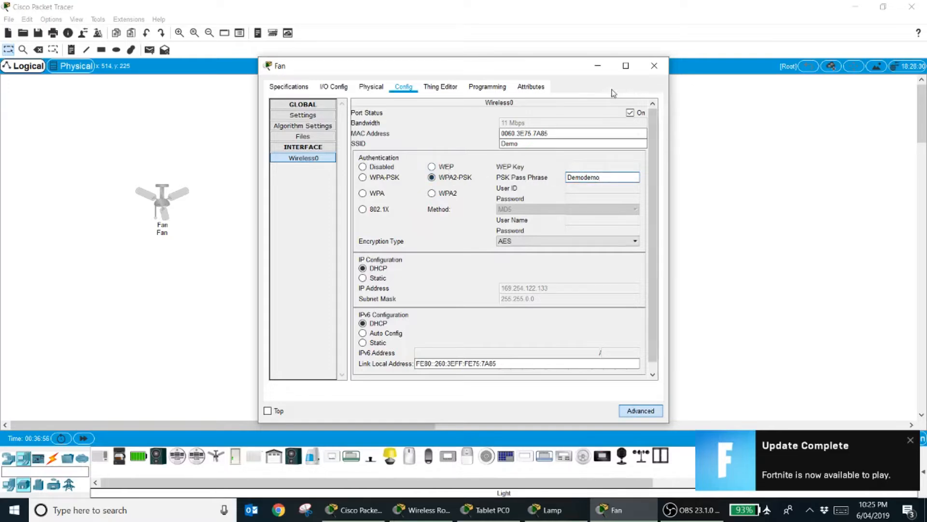
left_click(654, 66)
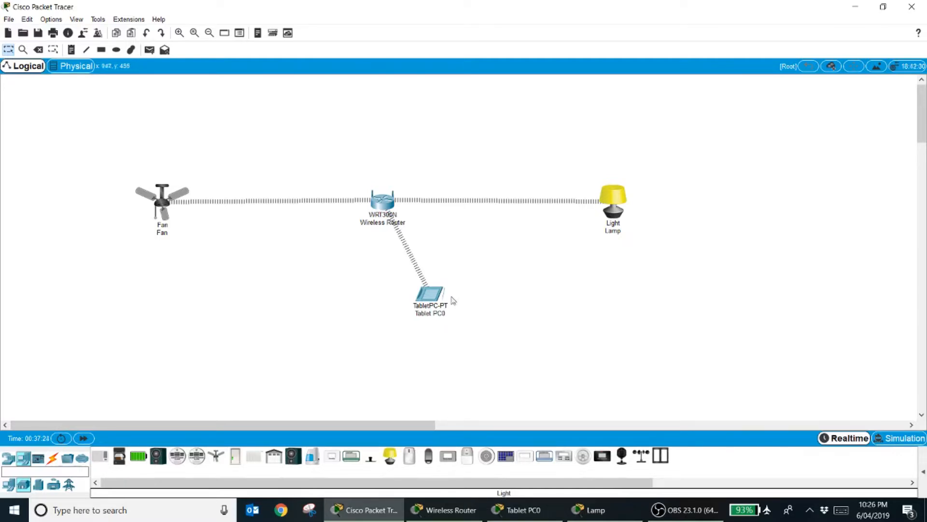
Look over the desktop applications available on the tablet and return to the workspace.
left_click(429, 295)
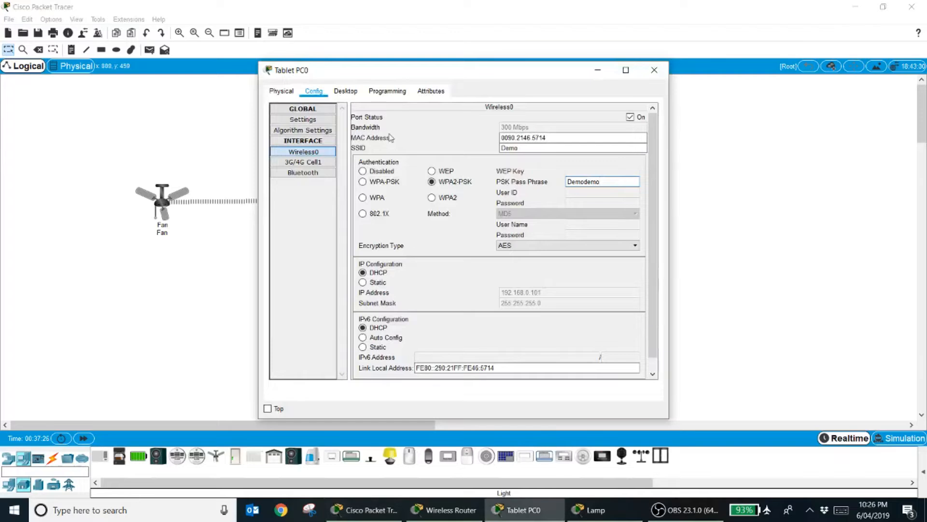
left_click(352, 94)
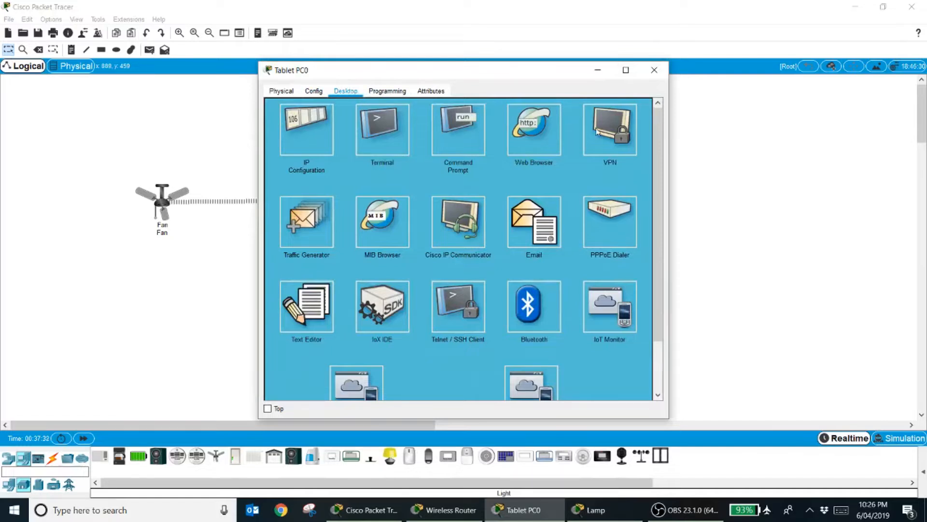
left_click(714, 179)
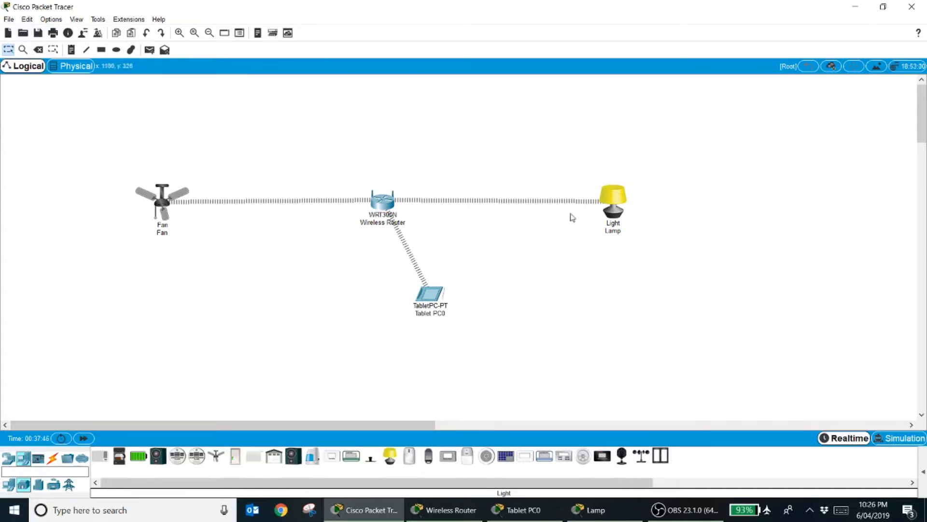
Add a DLC100 home gateway above the wireless link between the fan and the router.
left_click(6, 459)
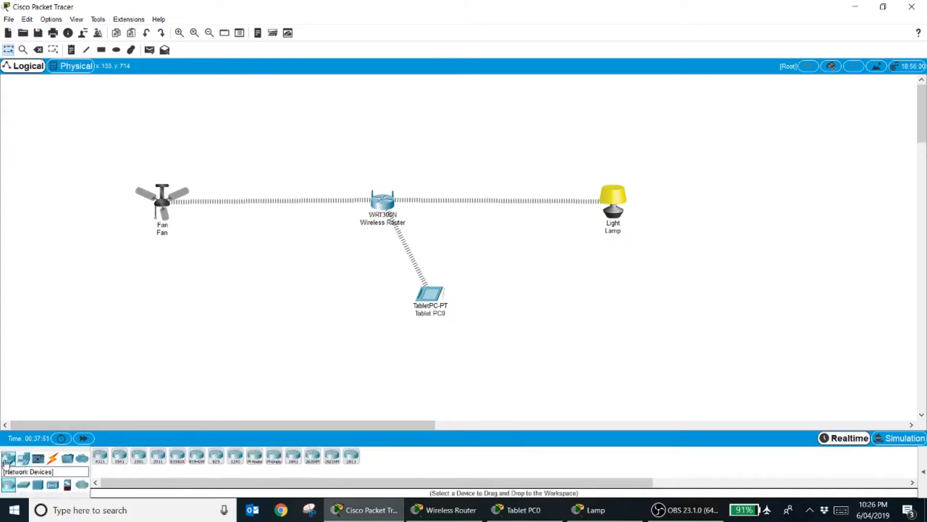
left_click(53, 485)
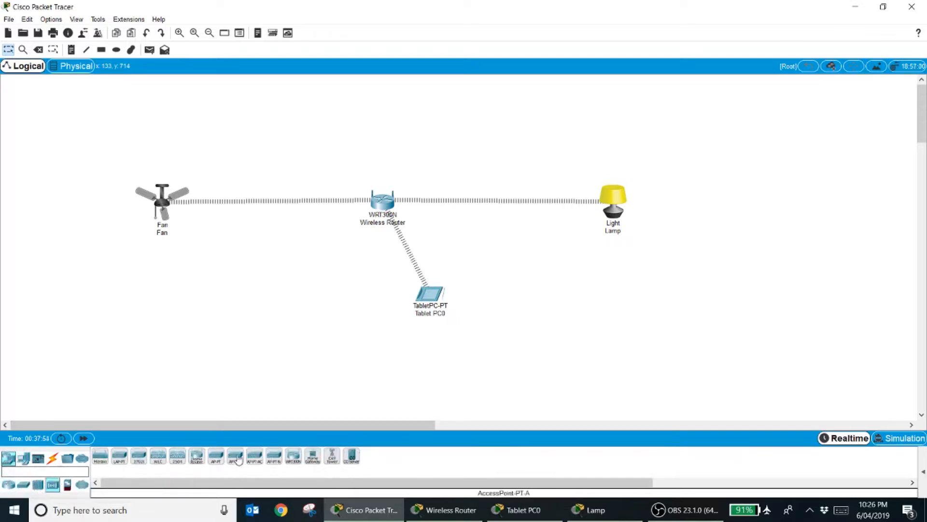
left_click(312, 457)
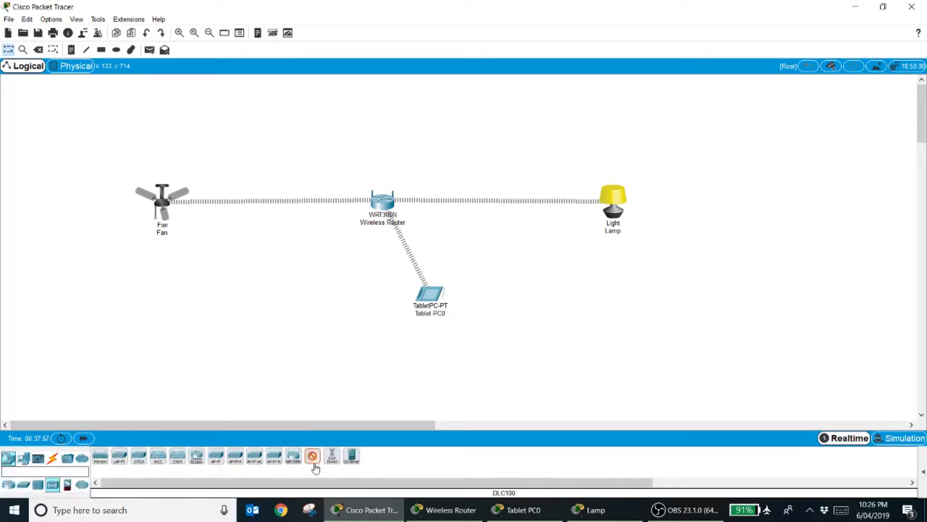
left_click(299, 127)
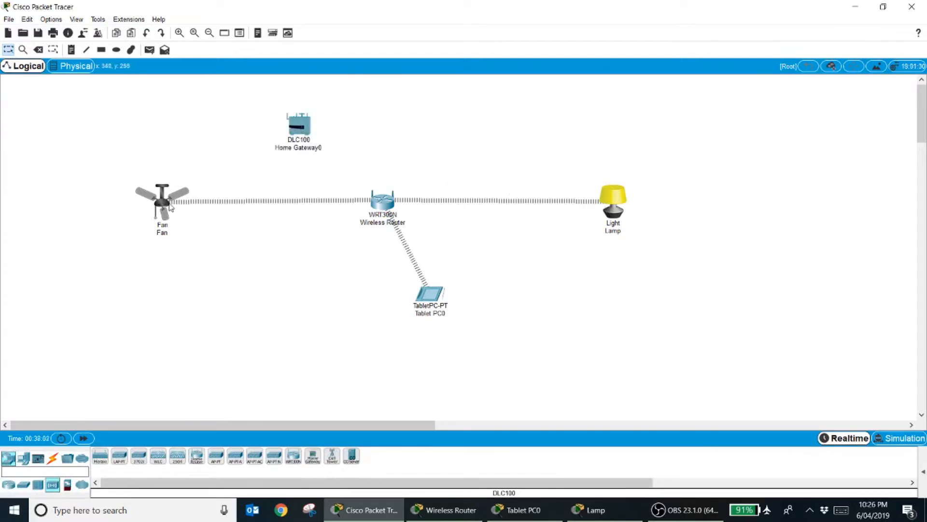
mouse_move(170, 207)
mouse_move(310, 145)
Delete the DLC100 home gateway from the workspace and return to the selection tool.
left_click(37, 49)
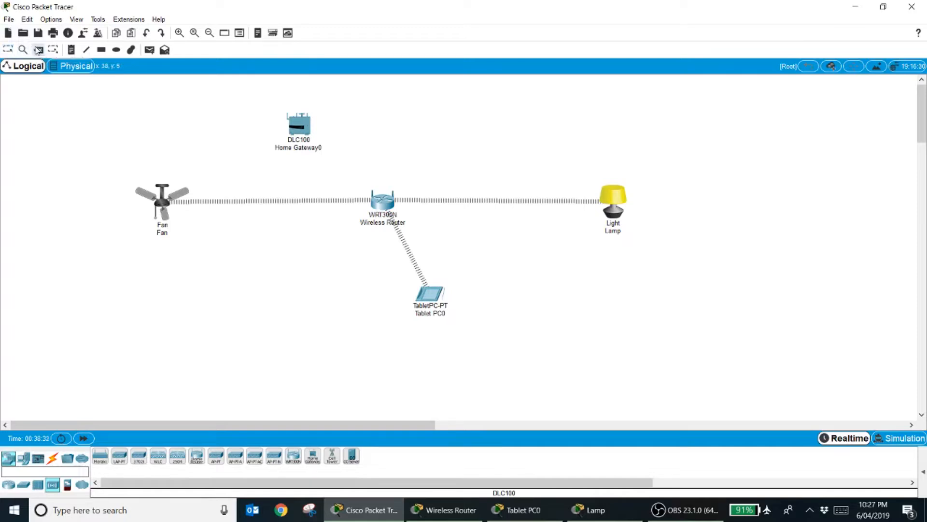
left_click(292, 119)
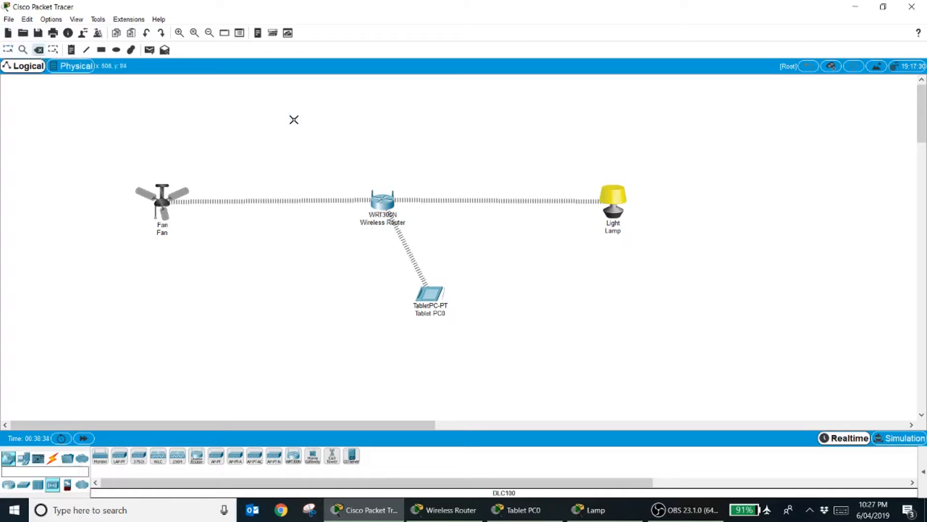
left_click(7, 50)
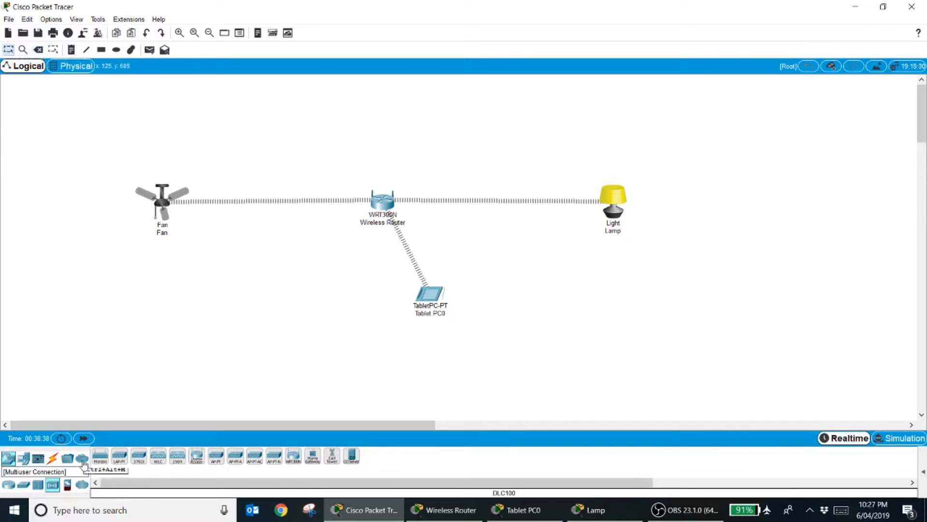
Add a Server-PT end device and position it below the fan, to the left of the tablet.
left_click(24, 459)
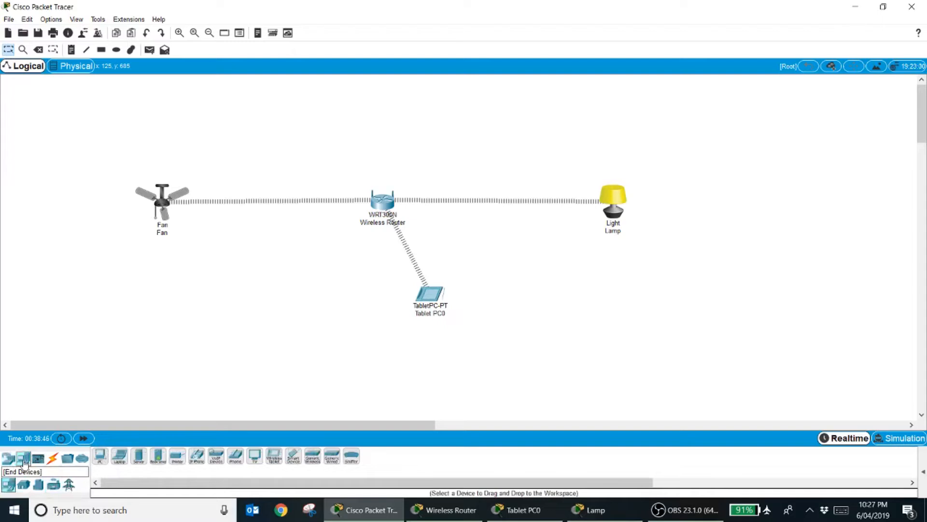
left_click(137, 463)
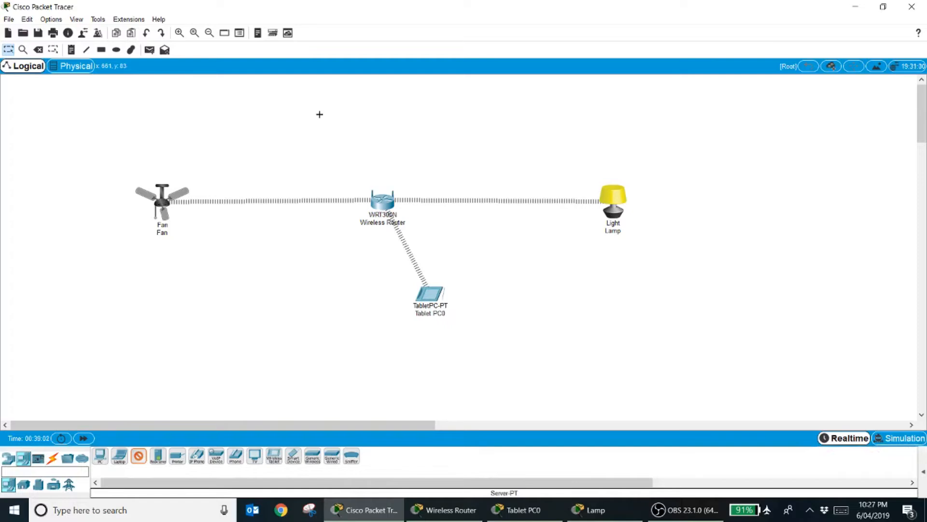
left_click(343, 118)
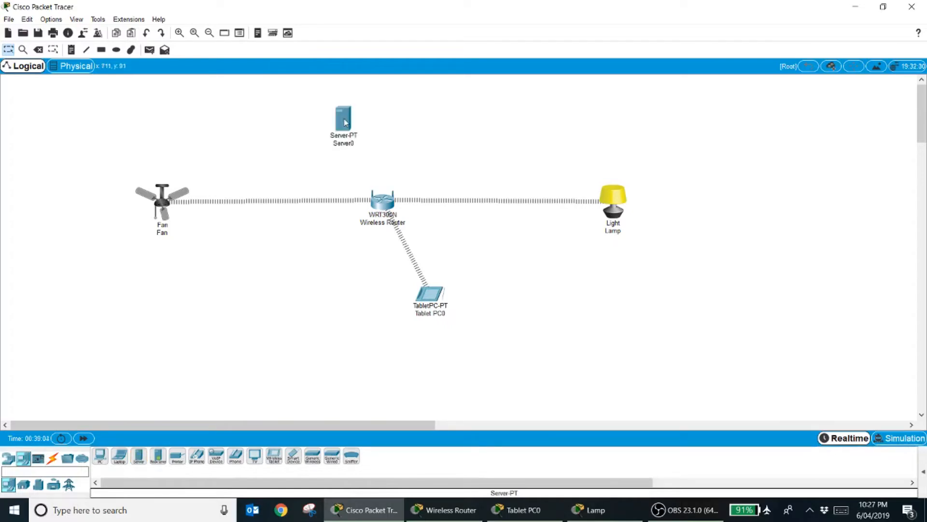
left_click_drag(344, 123, 232, 281)
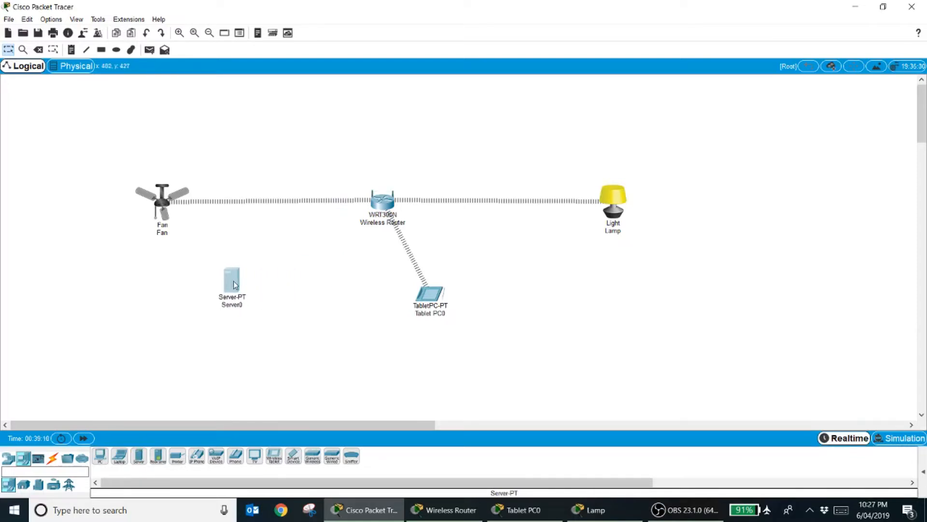
left_click(237, 357)
Connect the server's FastEthernet0 port to the wireless router's Ethernet 2 port with a copper straight-through cable.
left_click(52, 458)
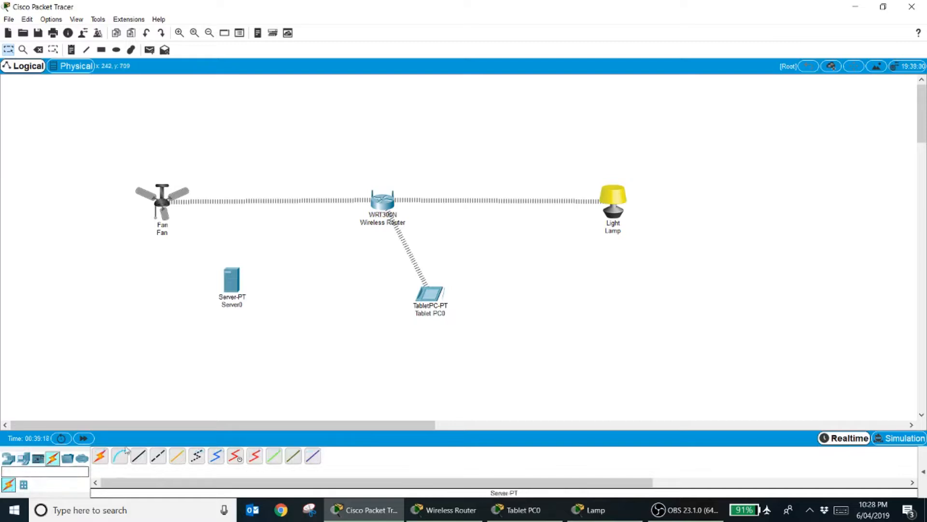
left_click(140, 457)
left_click(141, 459)
left_click(144, 459)
left_click(227, 287)
left_click(245, 289)
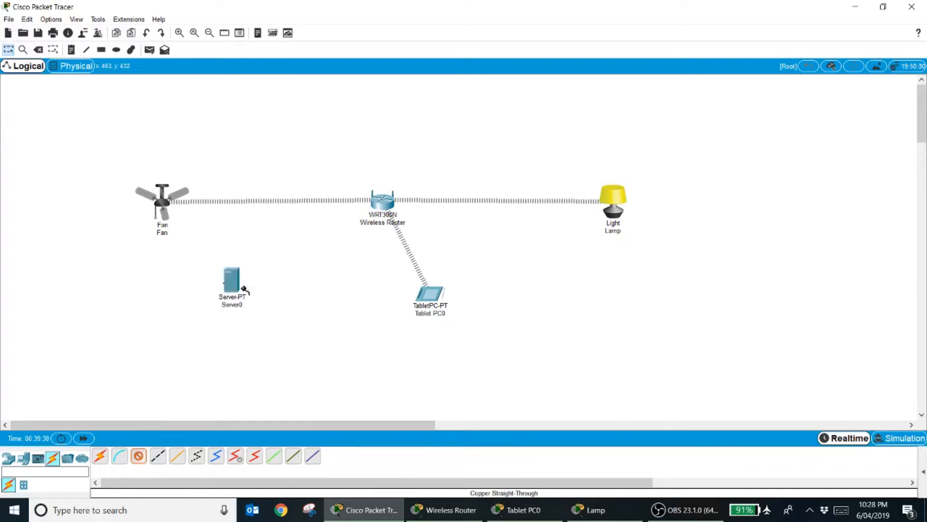
left_click(383, 203)
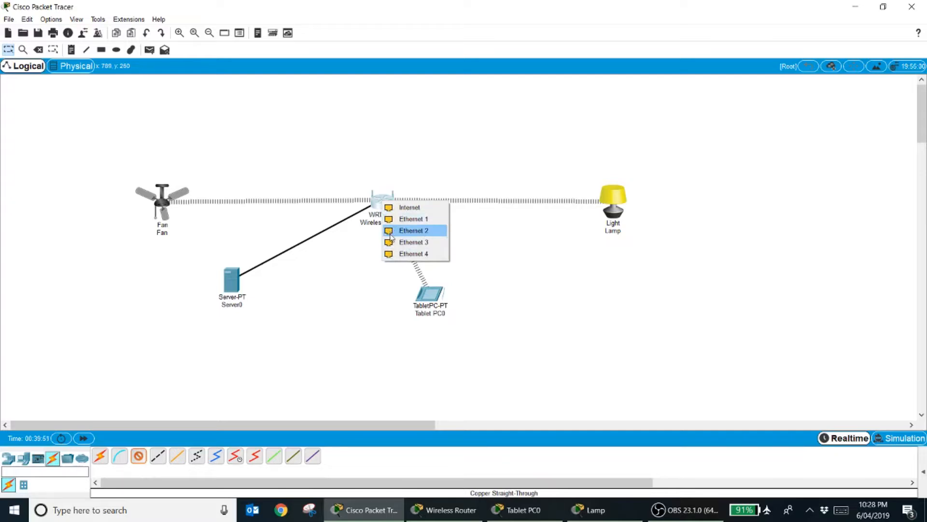
left_click(391, 231)
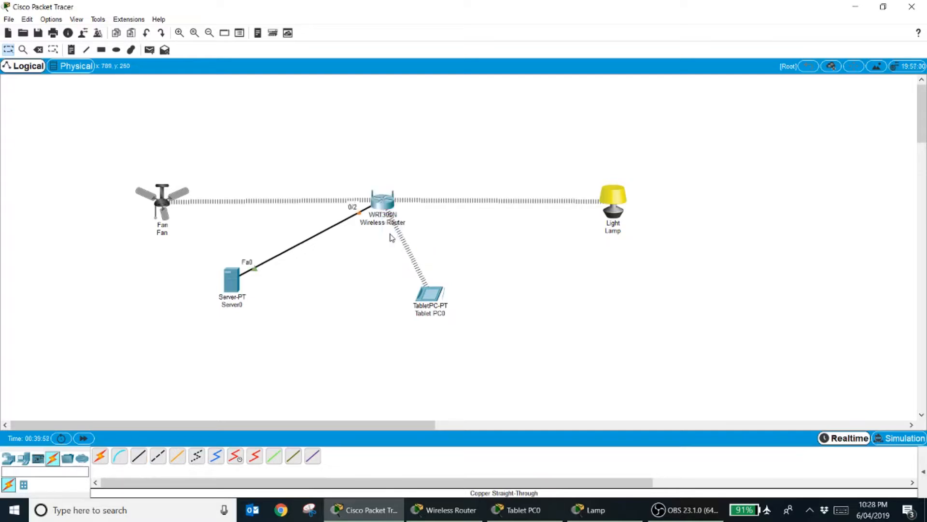
Turn on the IoT registration server service on the server and return to the workspace.
left_click(181, 34)
left_click(180, 34)
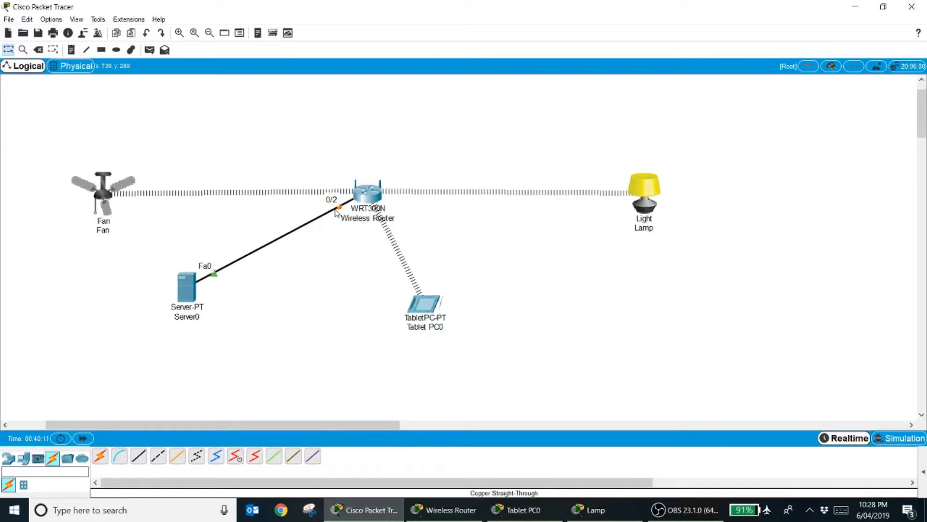
left_click(189, 289)
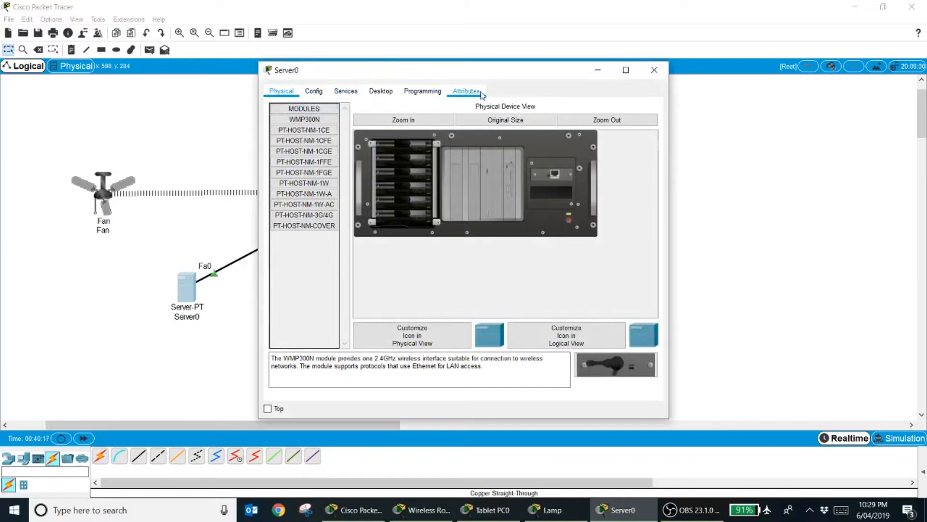
left_click(340, 92)
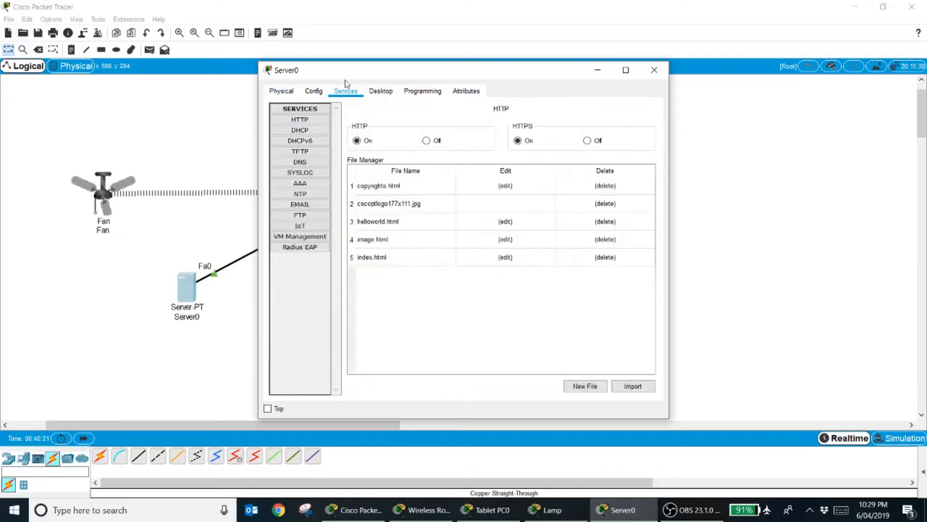
left_click_drag(359, 78, 548, 86)
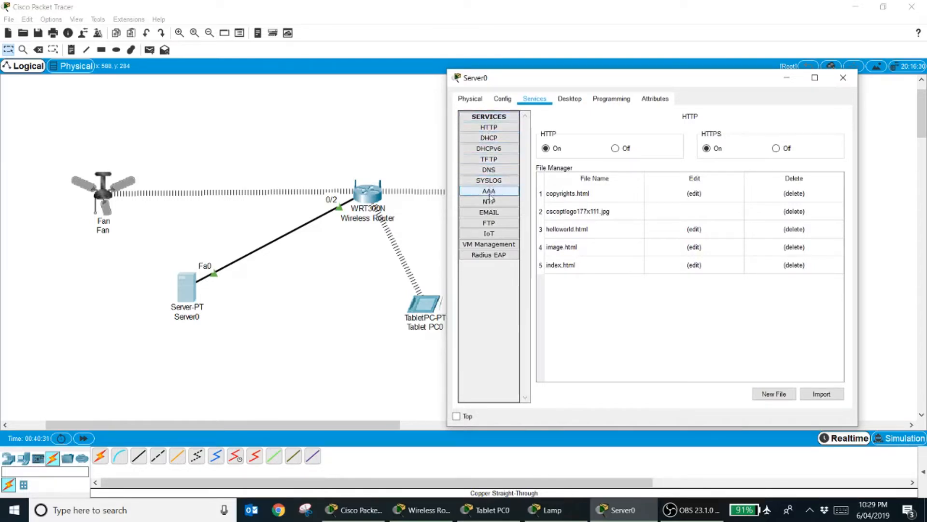
left_click(489, 234)
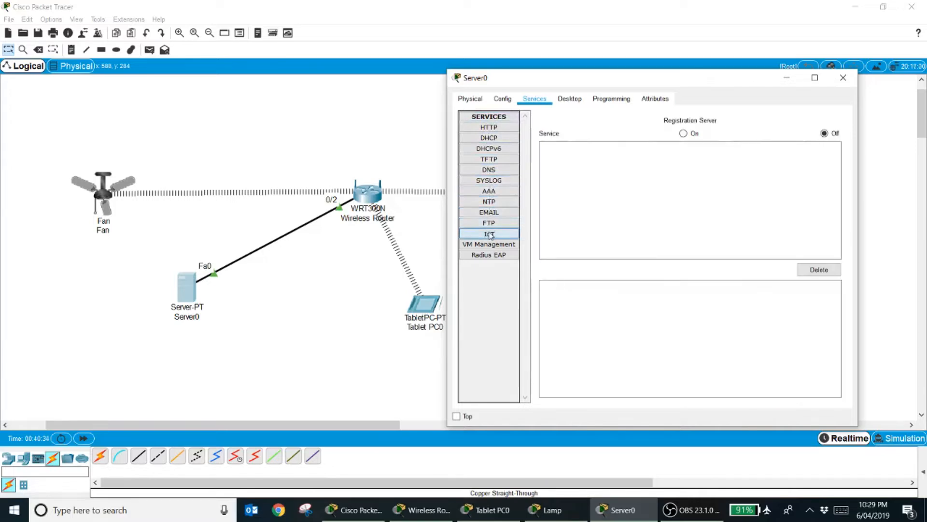
left_click(692, 141)
left_click(846, 83)
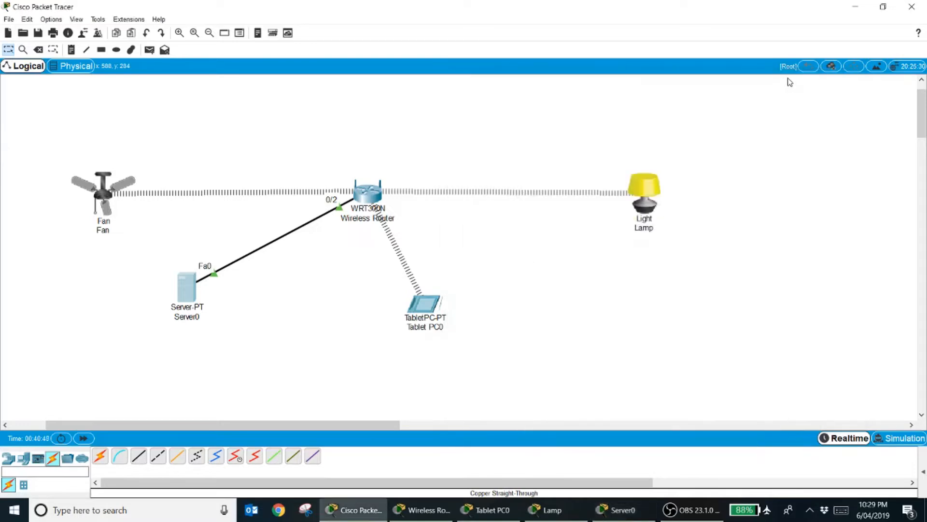
Set the IPv4 configuration of the server's FastEthernet0 interface to DHCP.
mouse_move(184, 291)
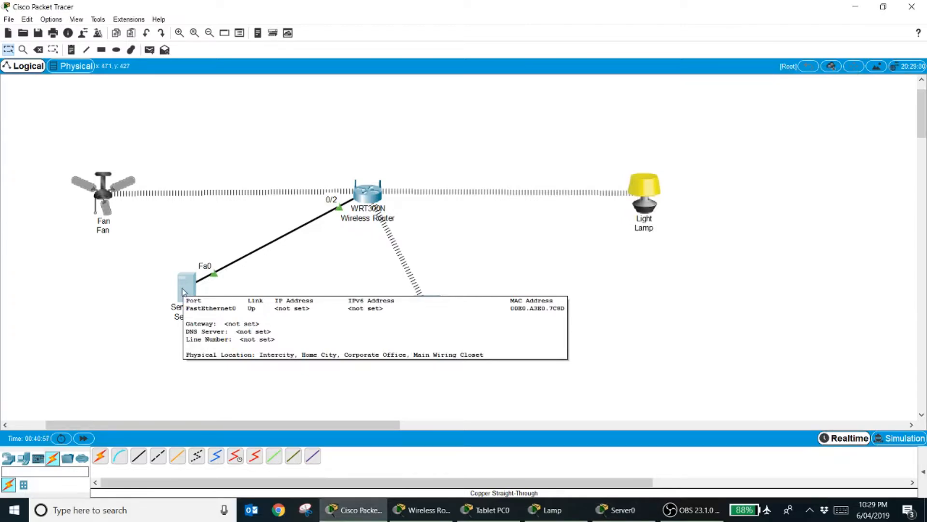
left_click(183, 292)
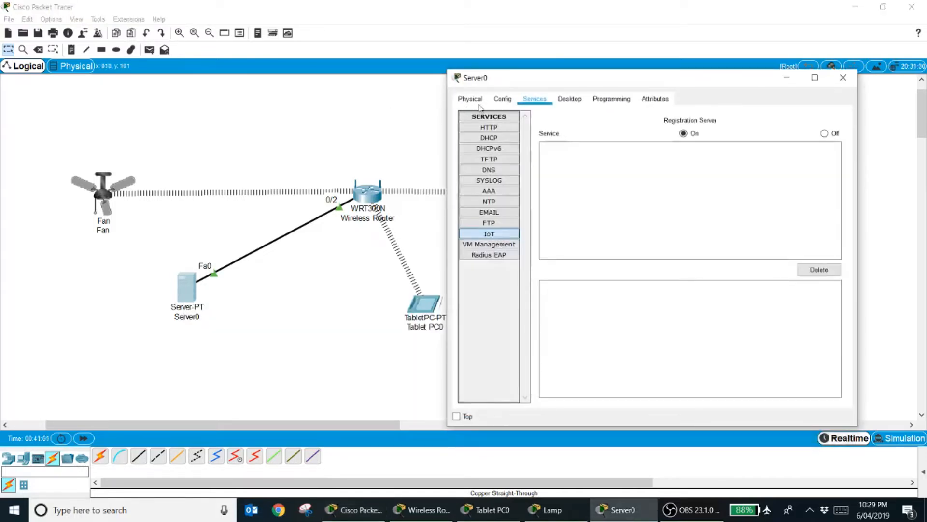
left_click(503, 99)
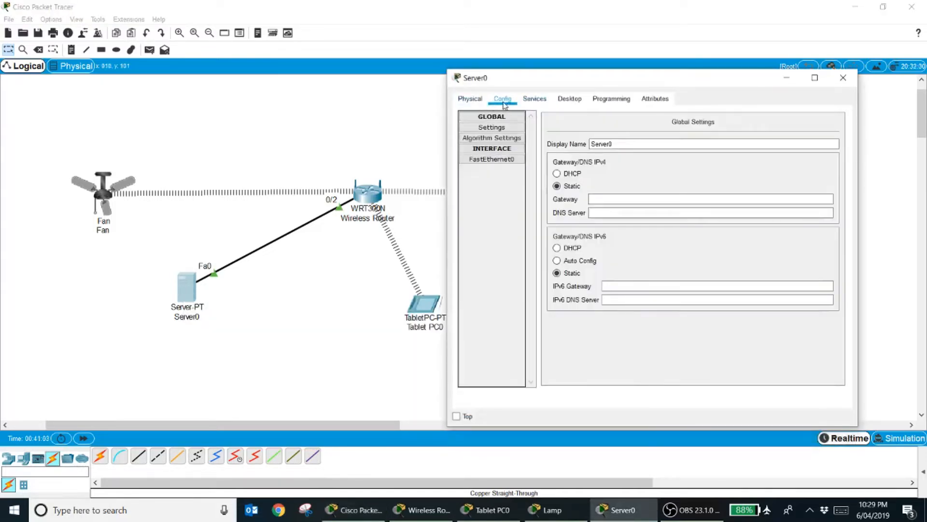
left_click(493, 160)
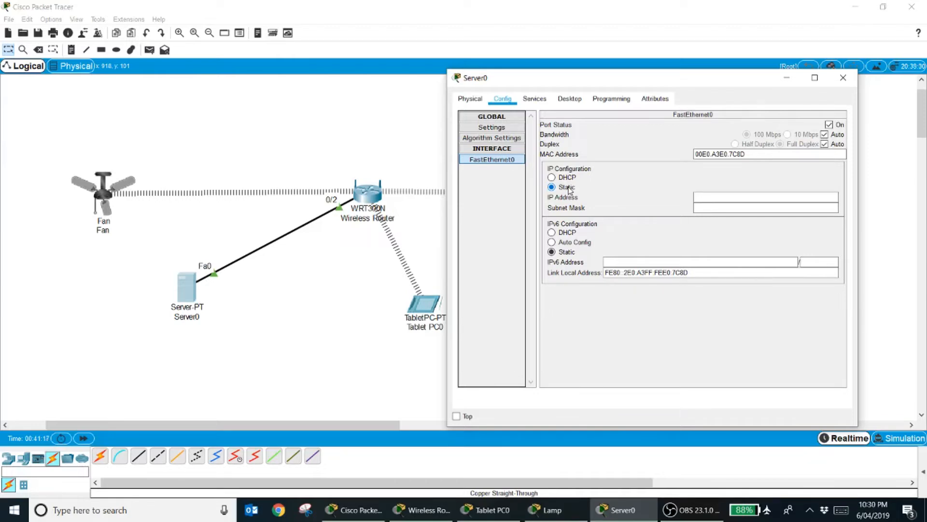
left_click(695, 195)
left_click(561, 181)
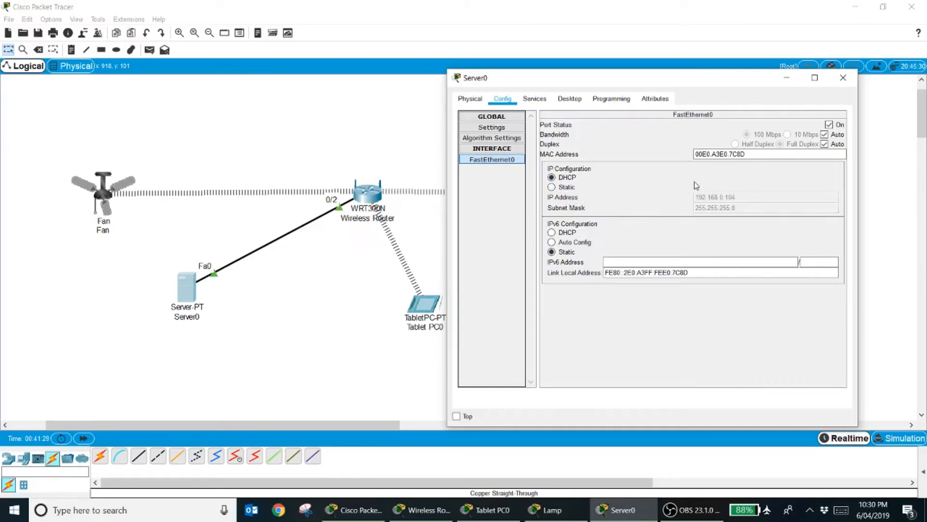
left_click(348, 311)
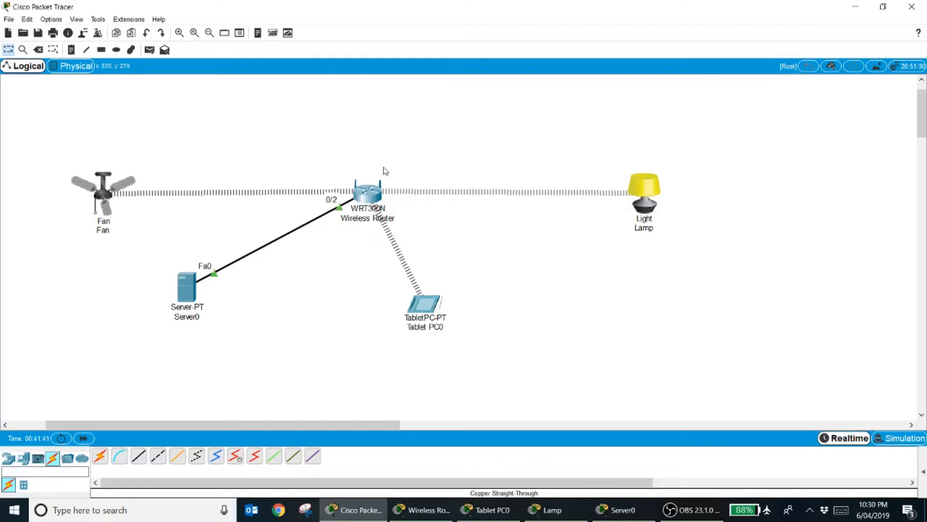
Review the DHCP server settings and address range in the wireless router's web interface.
left_click(363, 197)
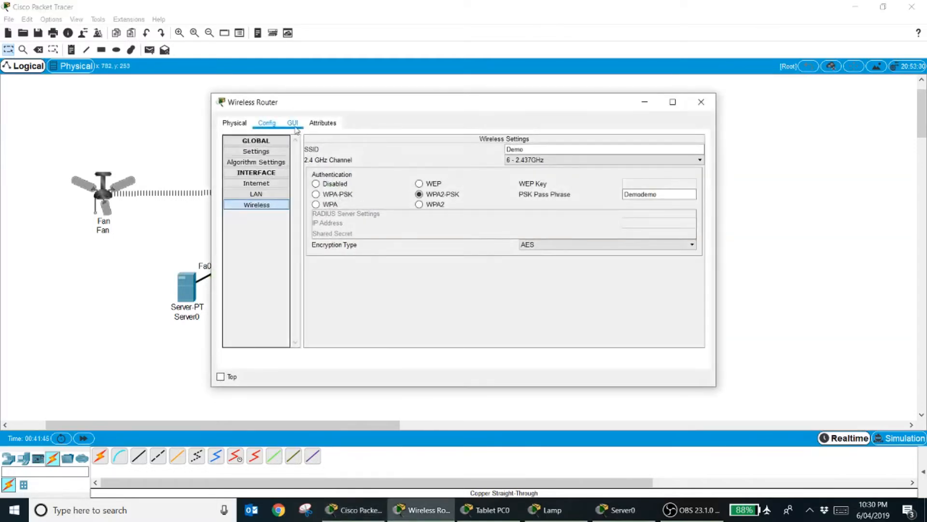
left_click(296, 128)
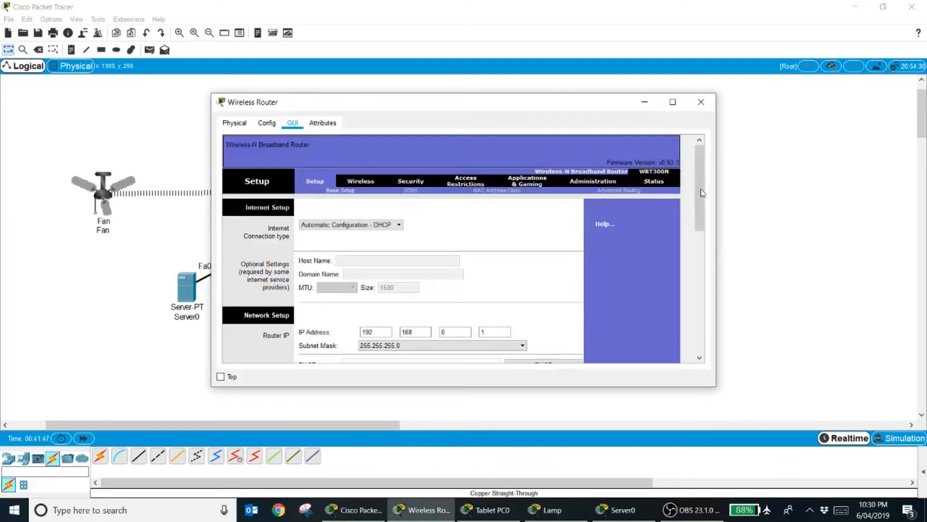
left_click_drag(703, 193, 697, 259)
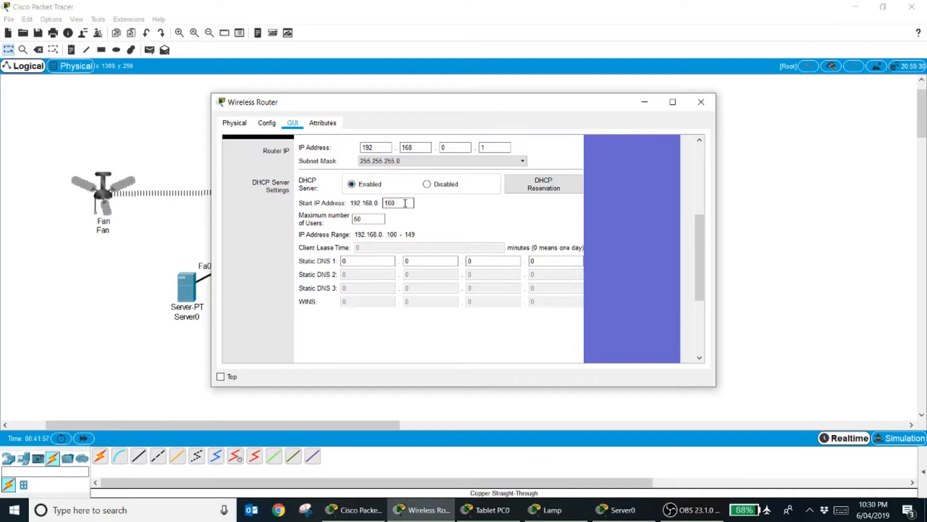
left_click(648, 101)
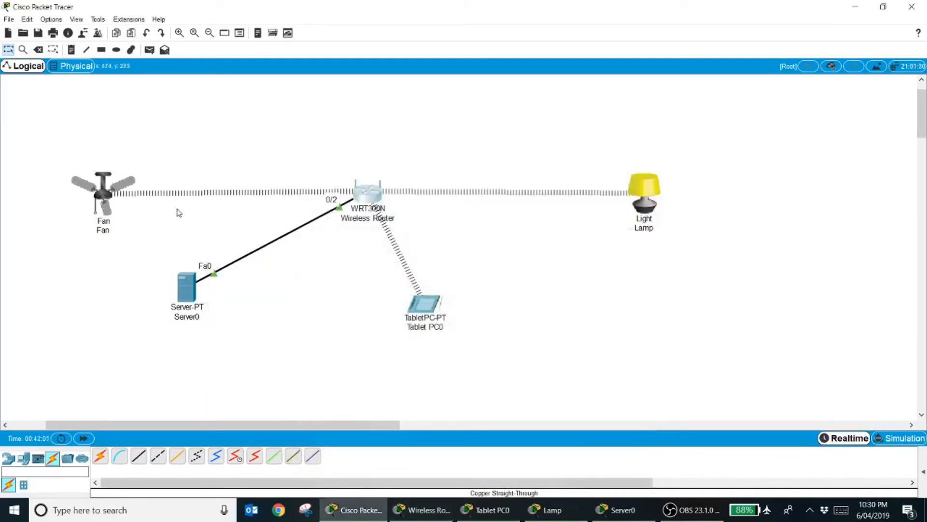
mouse_move(188, 294)
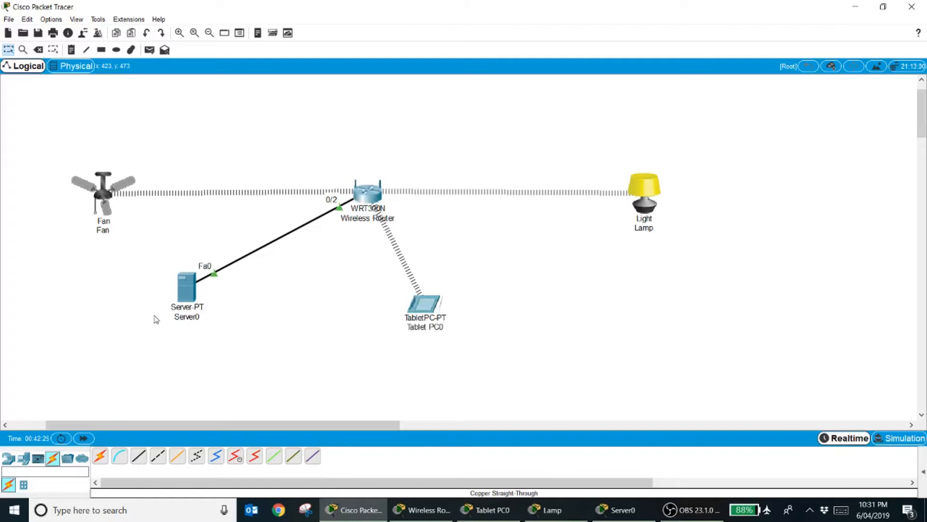
Enter 192.168.0.104 as the address of a new A record in the server's DNS service, checking it against the server's IP.
left_click(183, 302)
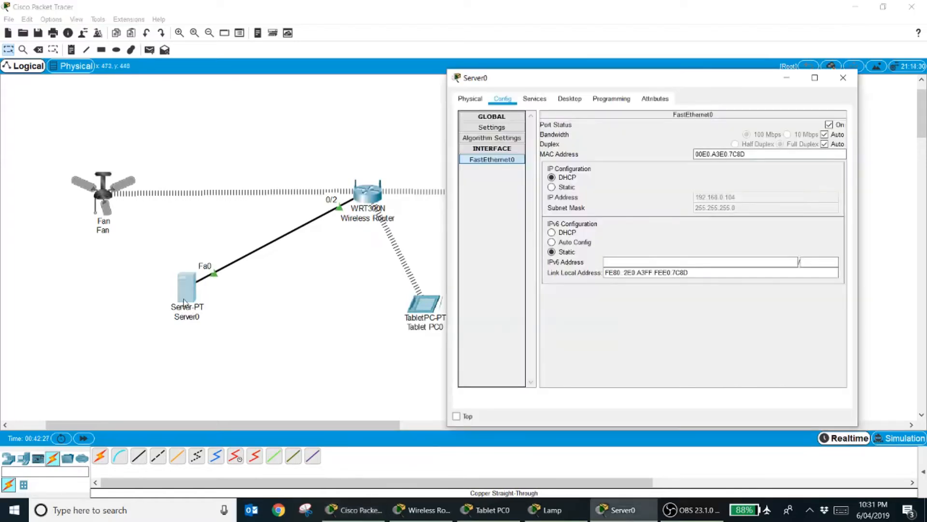
left_click(535, 99)
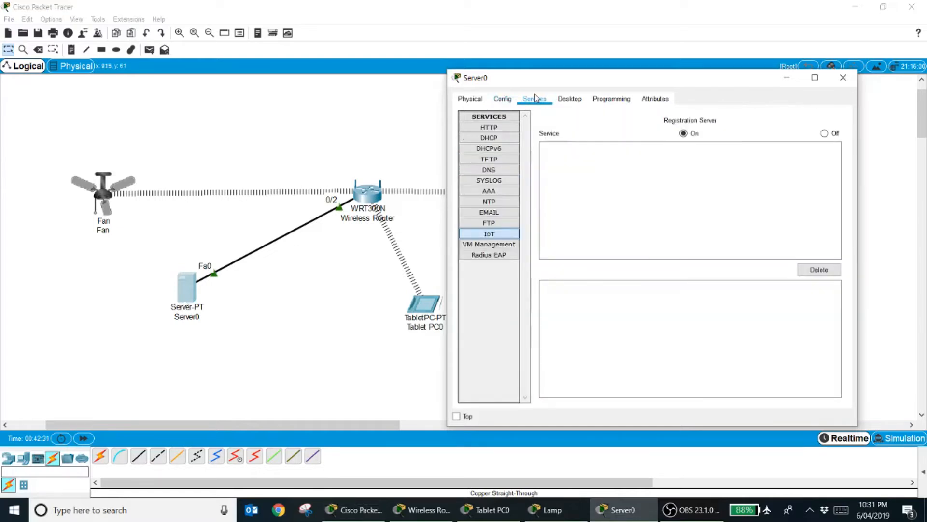
left_click(496, 173)
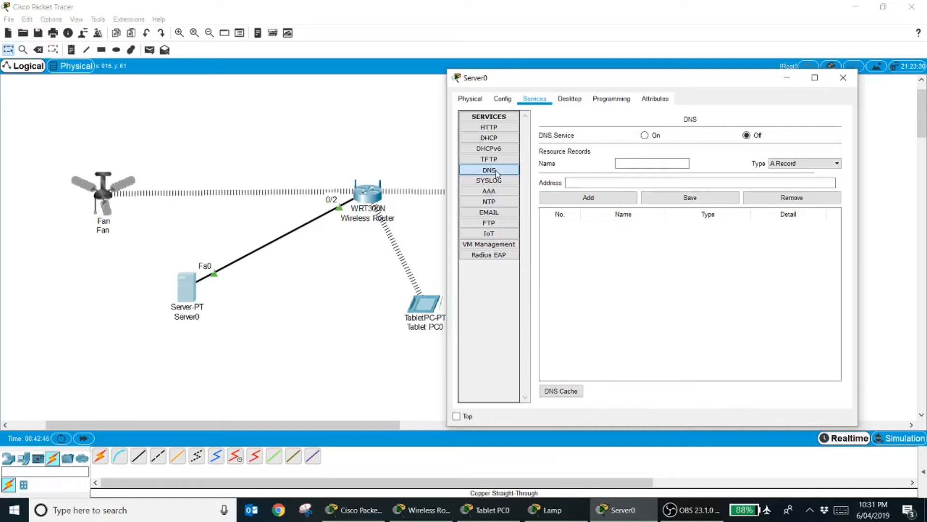
left_click(580, 184)
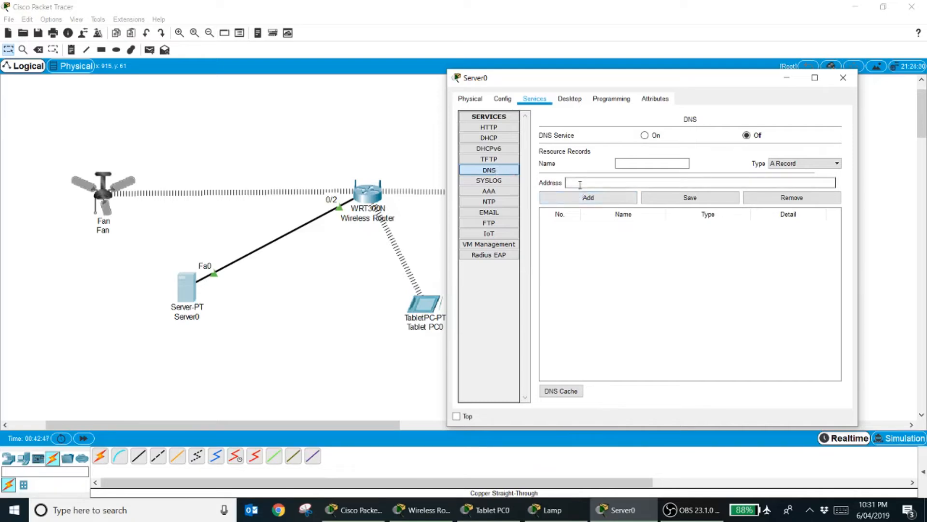
type("192.168.0.104")
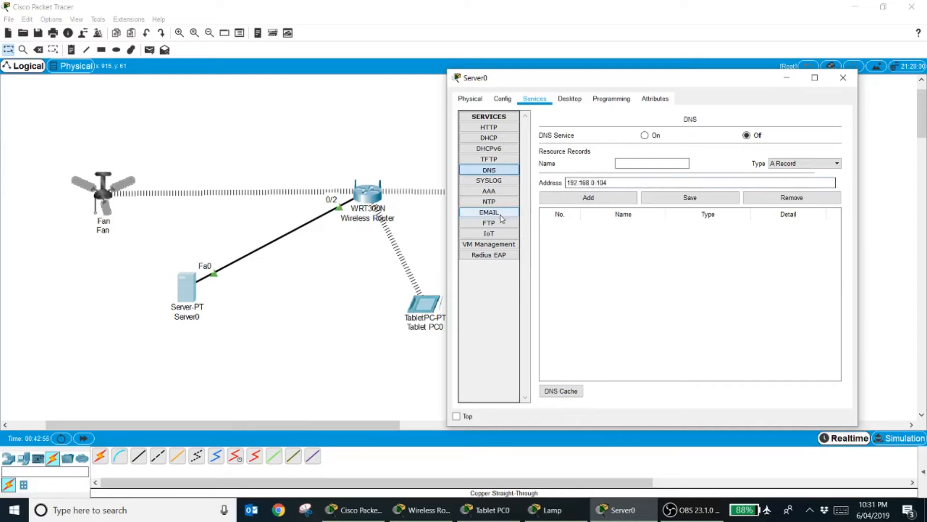
left_click(308, 313)
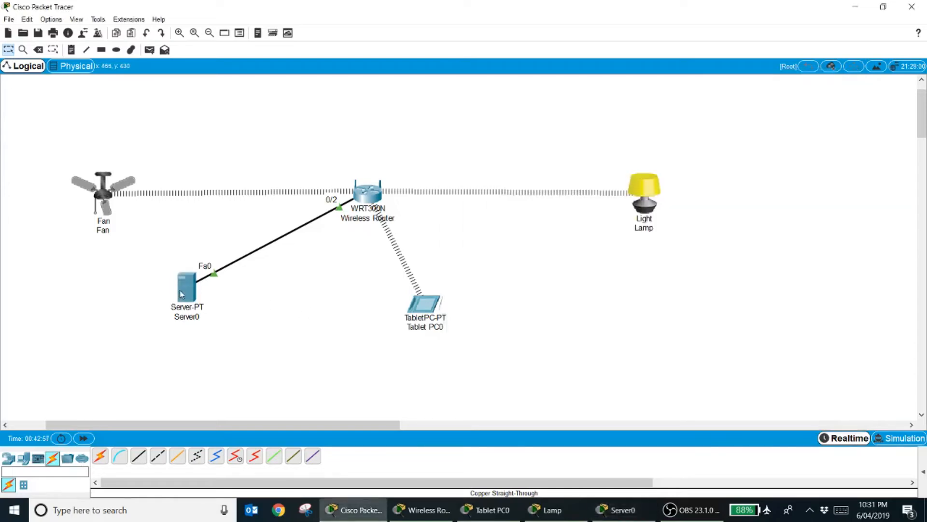
mouse_move(192, 296)
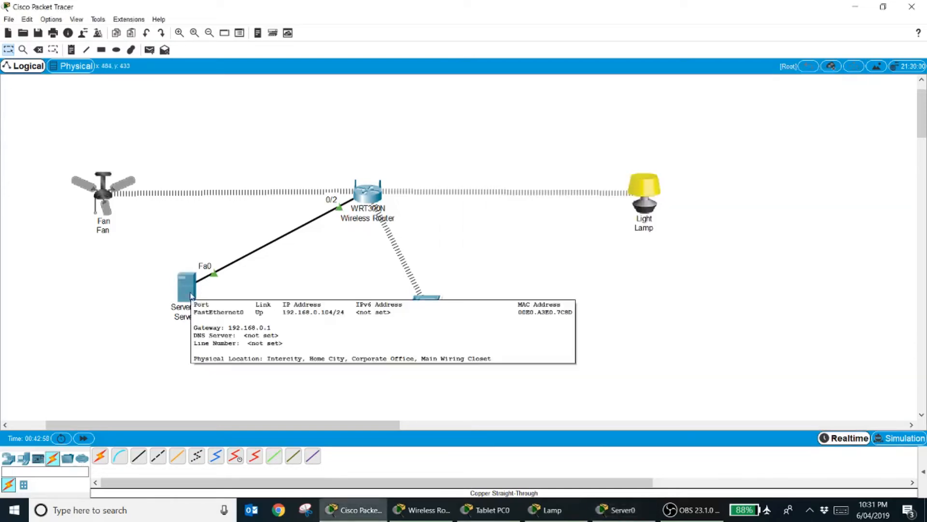
left_click(191, 296)
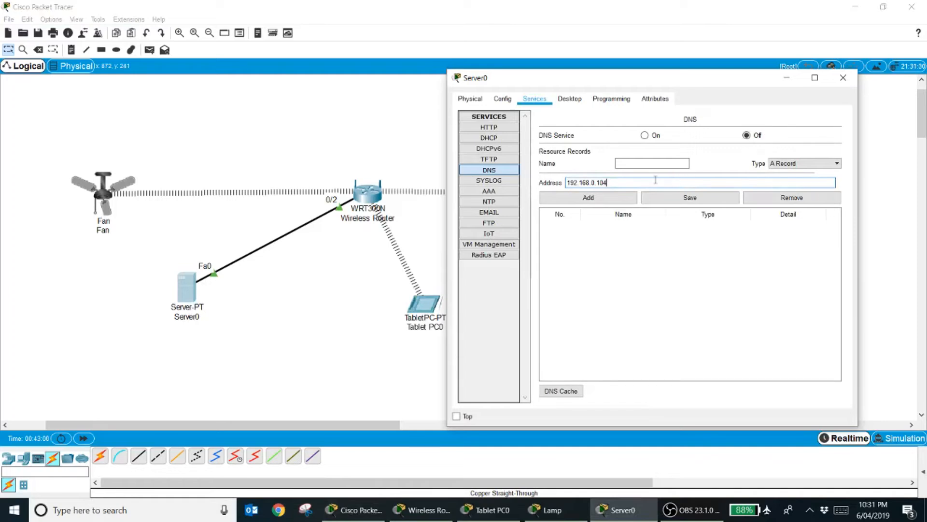
Name the DNS record iot_server.com, add it to the list, and turn the server's DNS service on.
left_click(649, 166)
type("iot_sen")
type("ver.com")
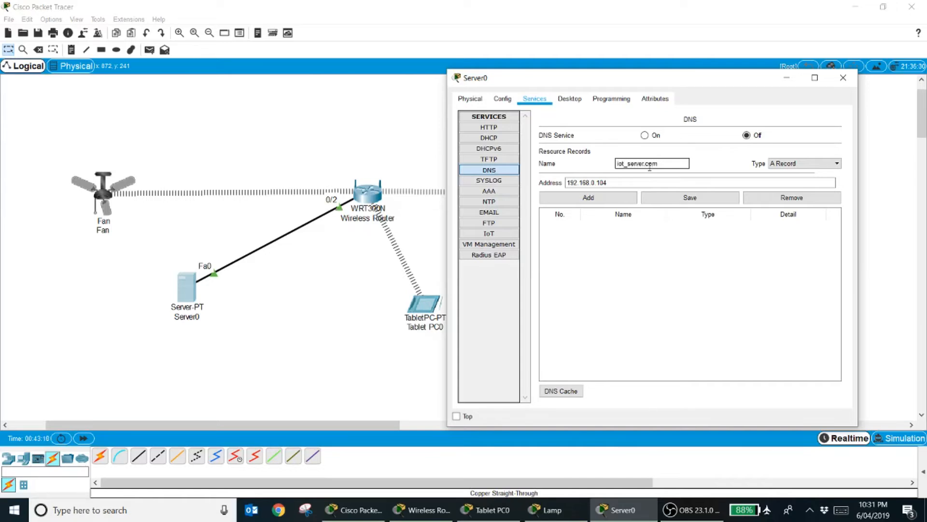
left_click(604, 199)
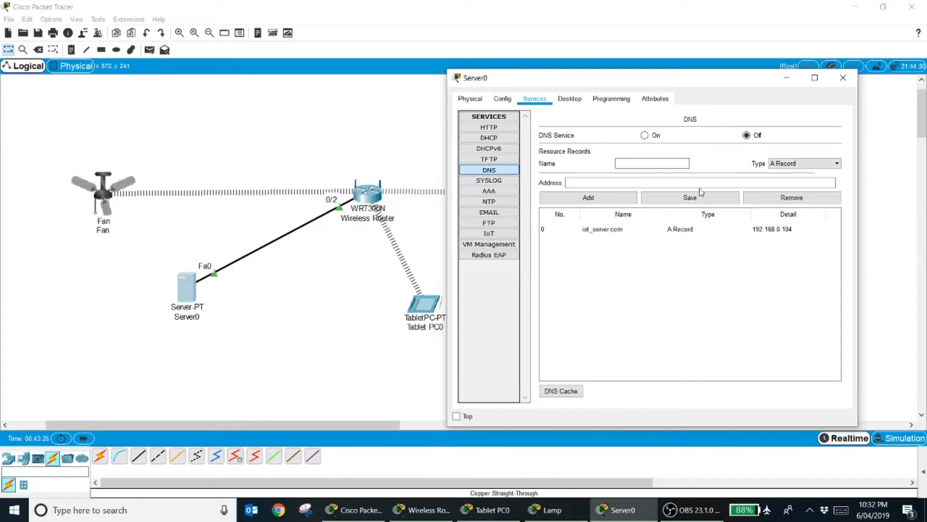
left_click(645, 135)
left_click(352, 308)
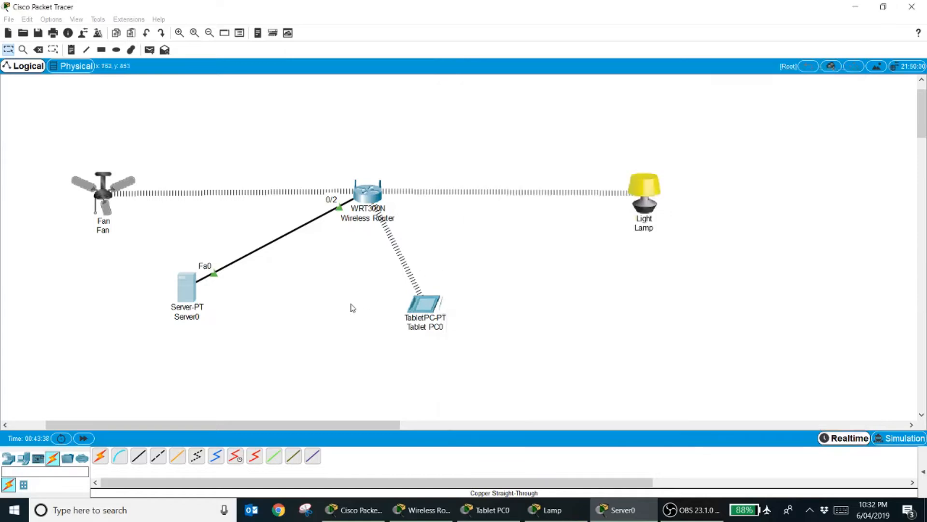
Set the lamp's IoT server to Remote Server with the server address iot_server.com, leaving the login fields empty.
left_click(650, 202, "alt")
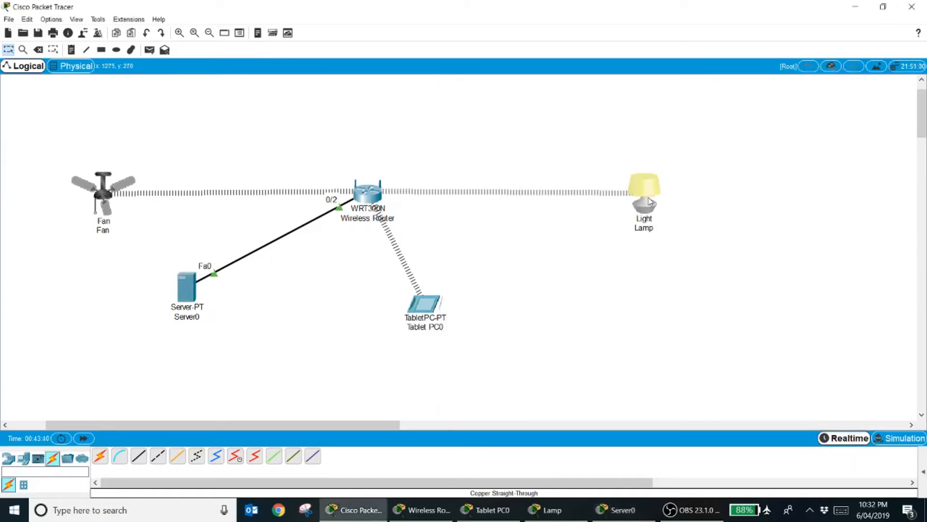
left_click(650, 202)
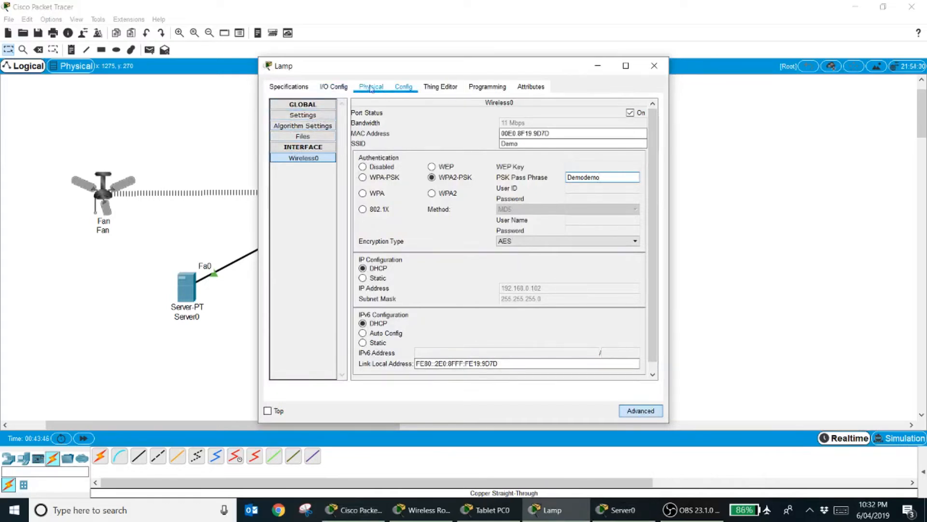
left_click(301, 116)
scroll(472, 275, "down", 3)
scroll(472, 273, "down", 2)
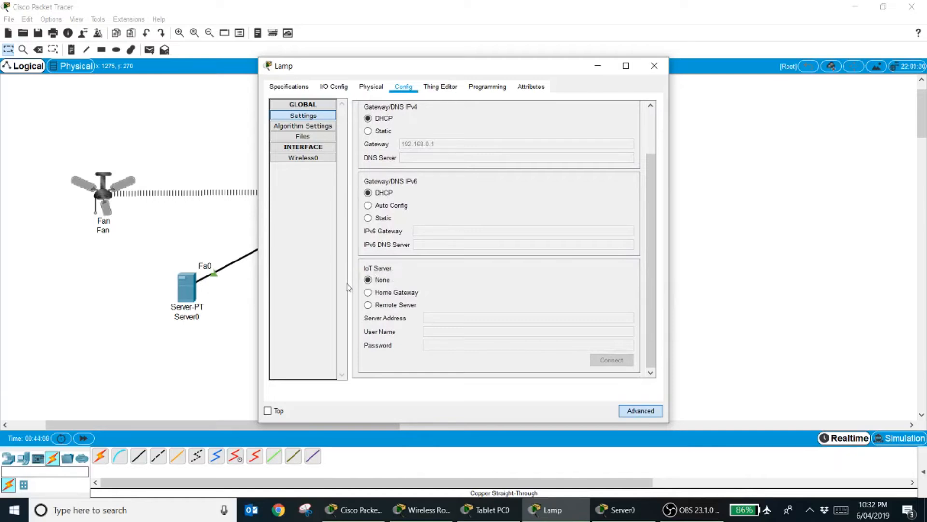
left_click(368, 305)
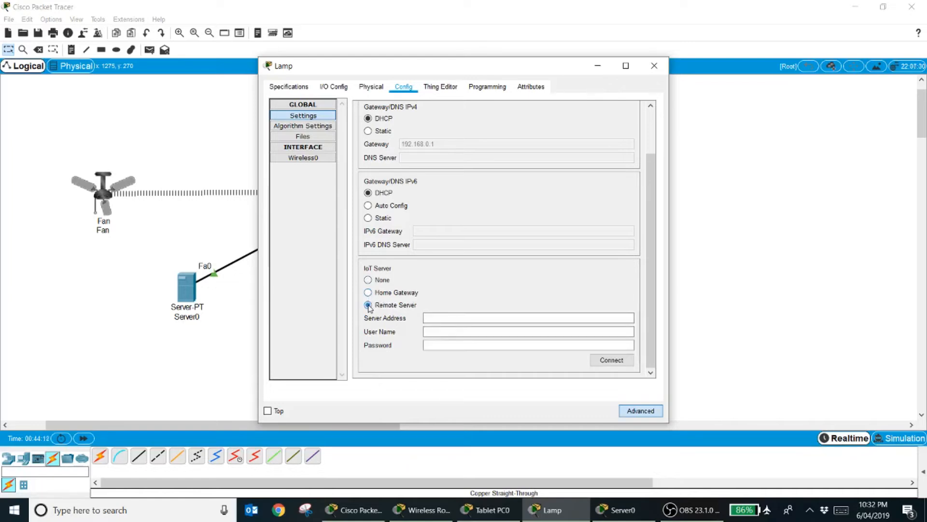
left_click(443, 317)
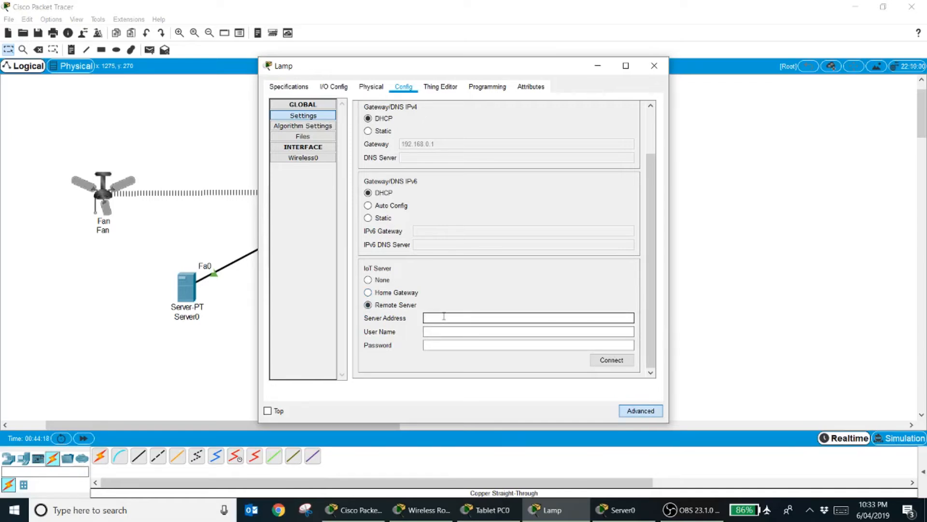
type("iot_server.com")
left_click(443, 330)
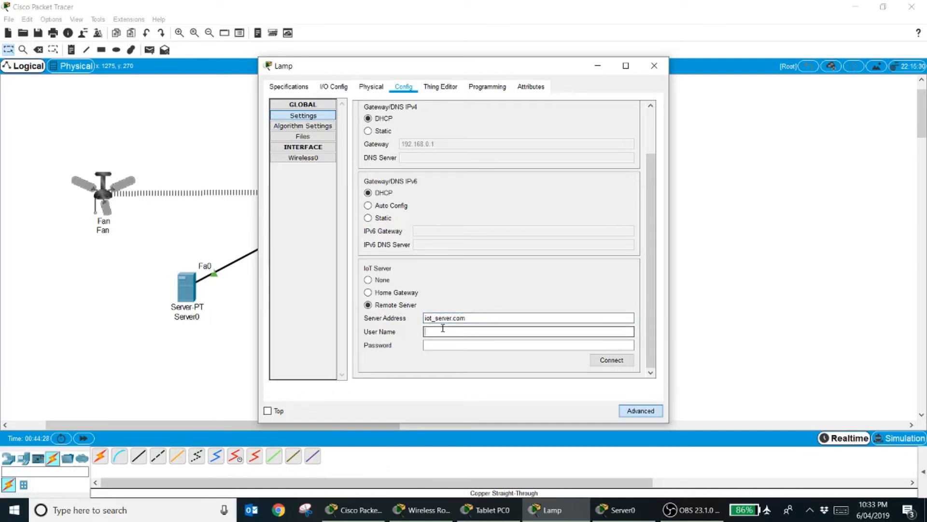
left_click(439, 345)
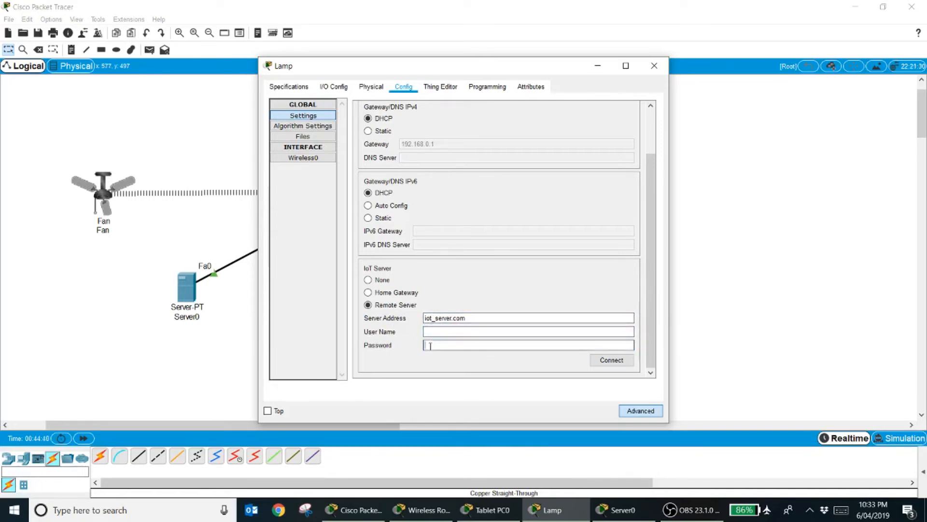
left_click(195, 360)
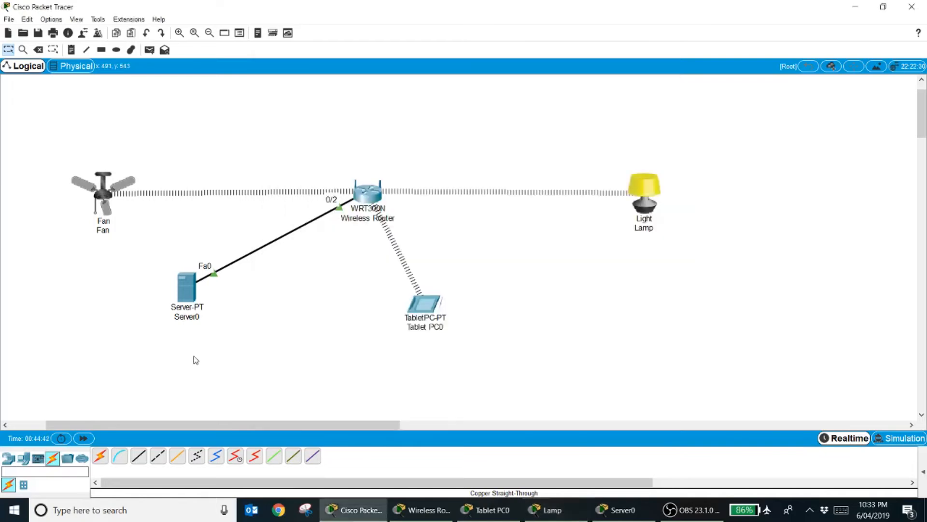
Try to load iot_server.com in the tablet's web browser and check the tablet's network details for a DNS server.
left_click(421, 303)
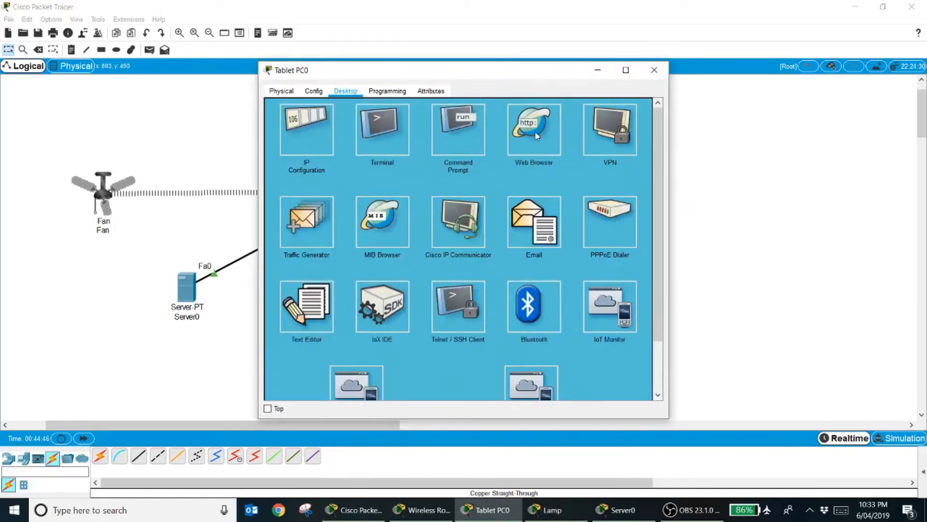
left_click(536, 136)
type("iot_s")
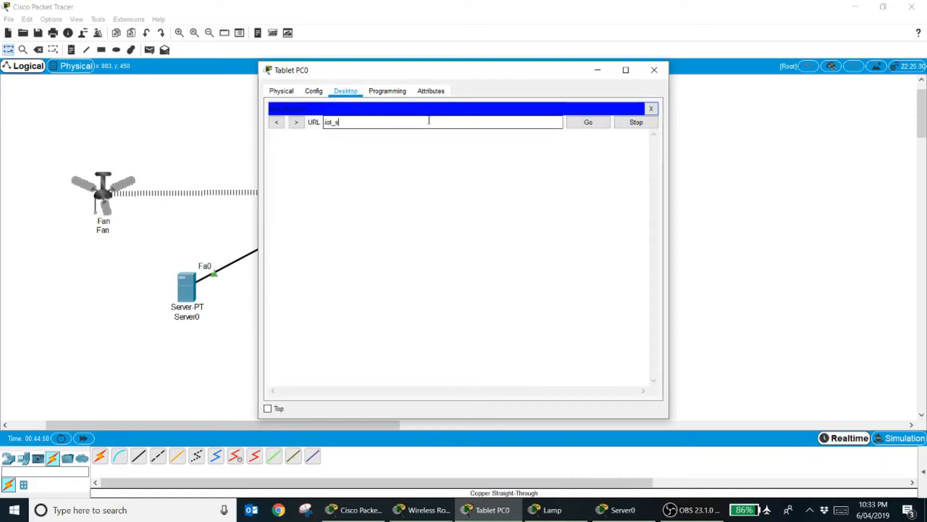
type("erver.com")
left_click(588, 122)
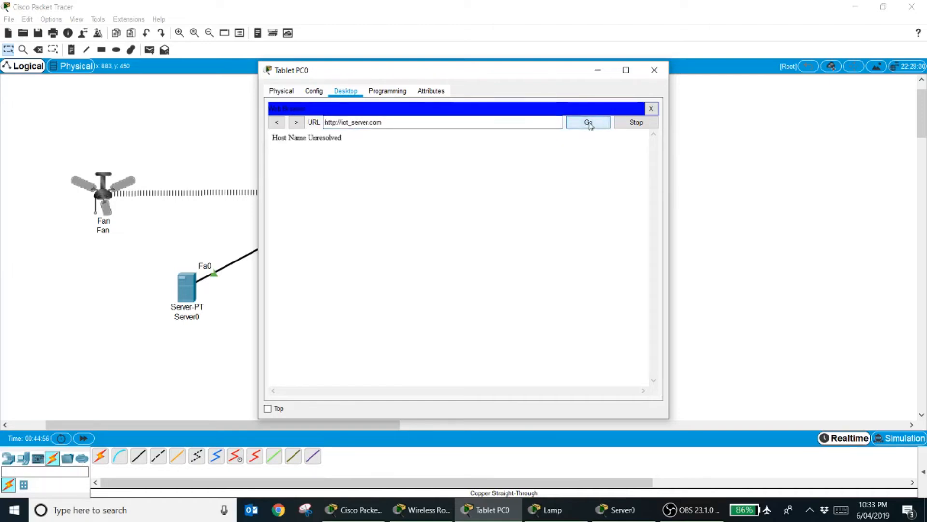
left_click(765, 197)
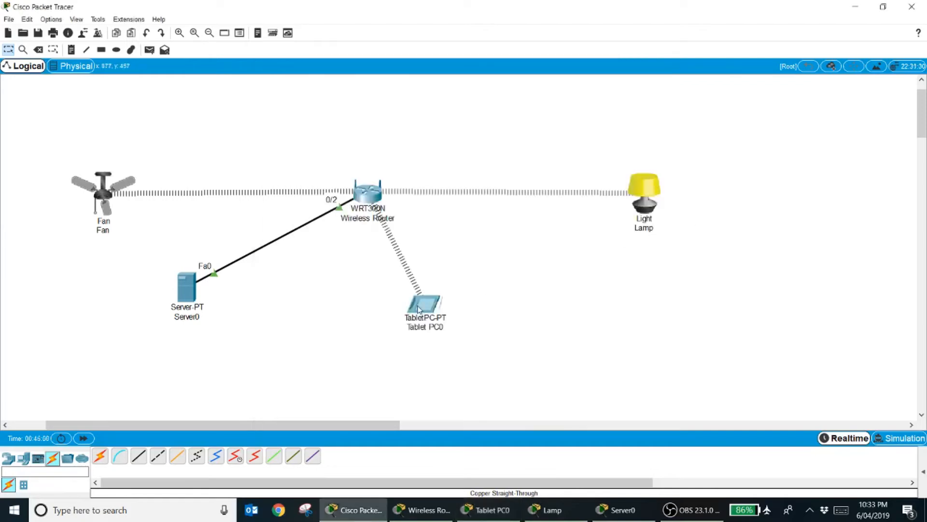
mouse_move(419, 309)
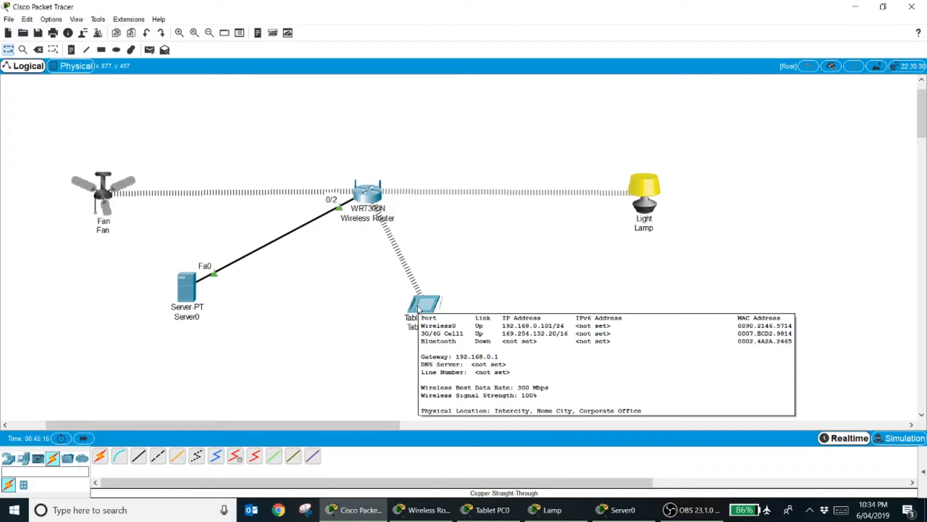
Set Static DNS 1 to 192.168.0.104 in the wireless router's DHCP server settings and save the settings.
left_click(367, 192)
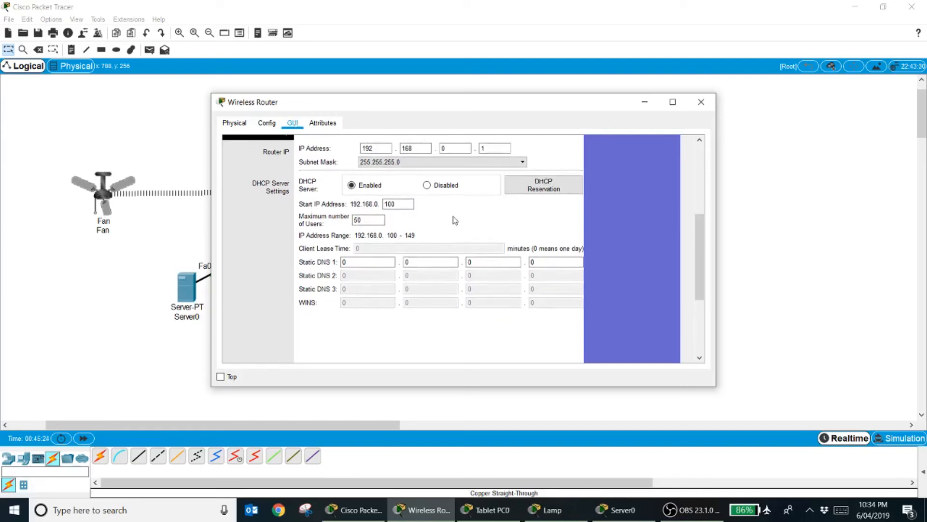
scroll(453, 215, "down", 1)
left_click(387, 246)
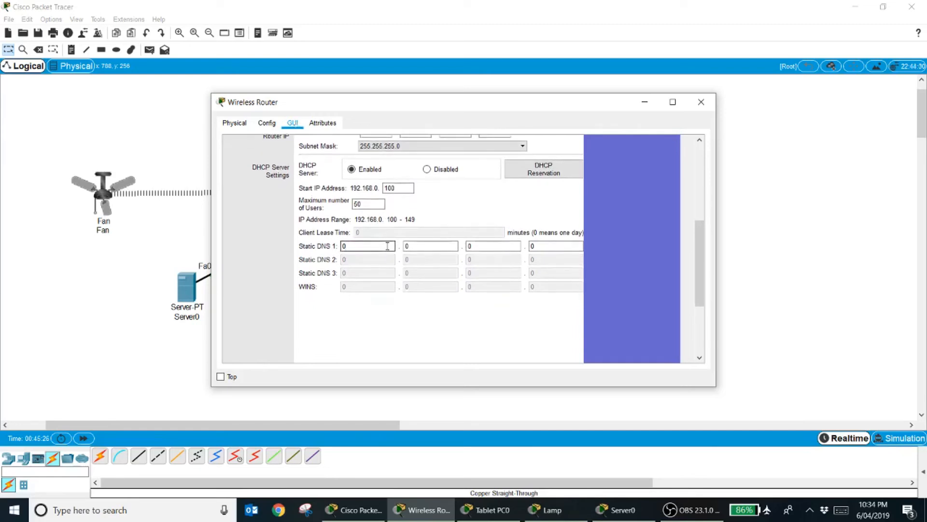
key("BackSpace")
type("192")
key("Tab")
type("168")
key("Tab")
key("Tab")
type("104")
scroll(387, 245, "down", 5)
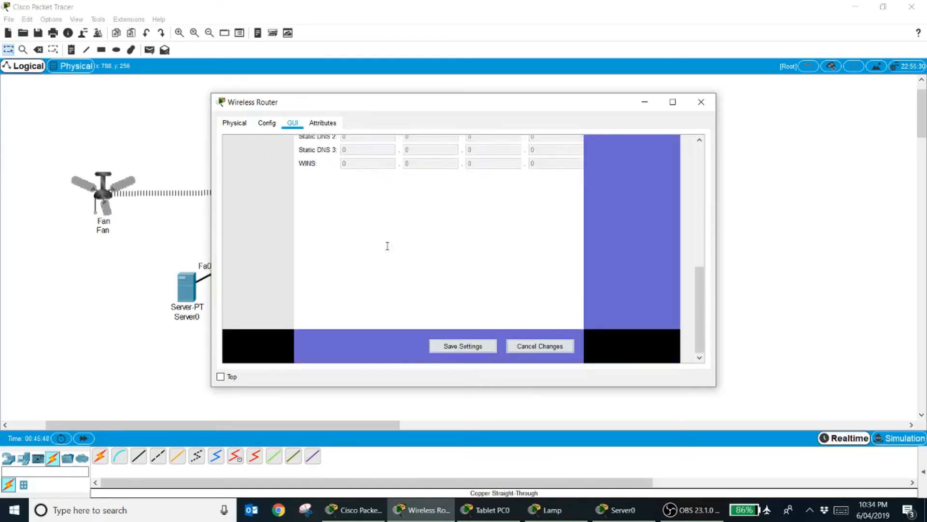
left_click(456, 349)
Check each part of the router's Static DNS 1 address, save the settings again and minimize the router window.
scroll(332, 211, "up", 5)
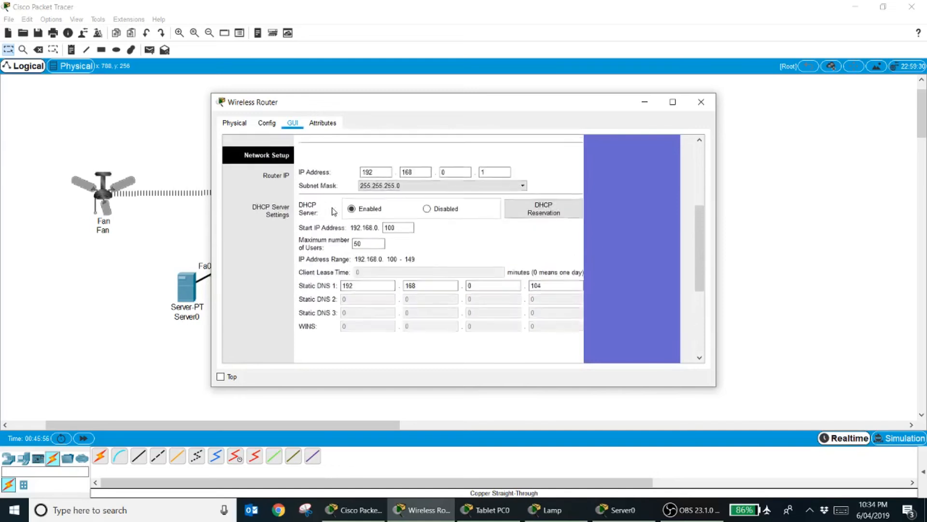
left_click(372, 287)
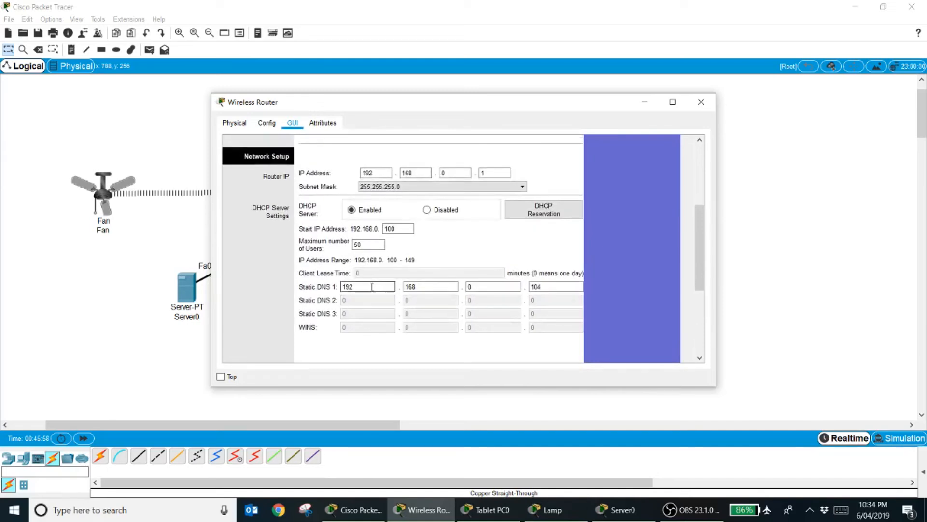
left_click(416, 288)
left_click(488, 288)
left_click(540, 285)
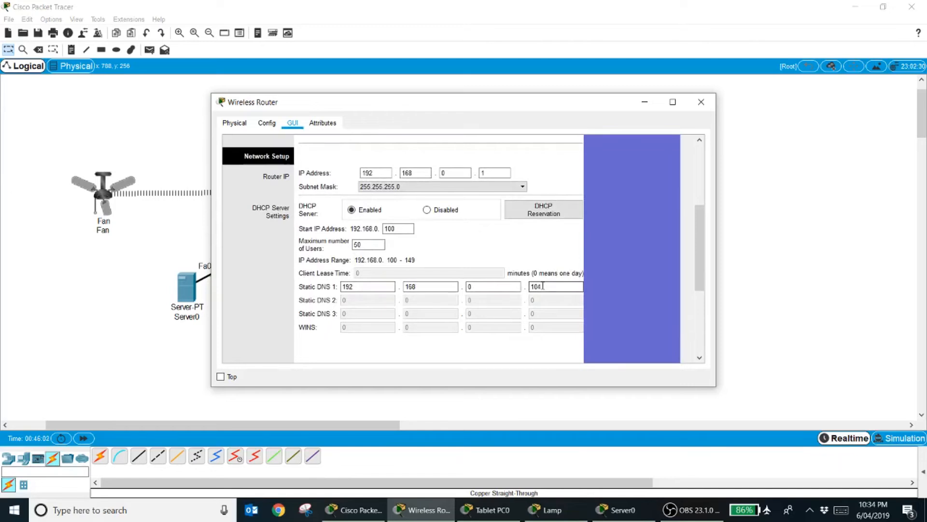
scroll(430, 351, "down", 5)
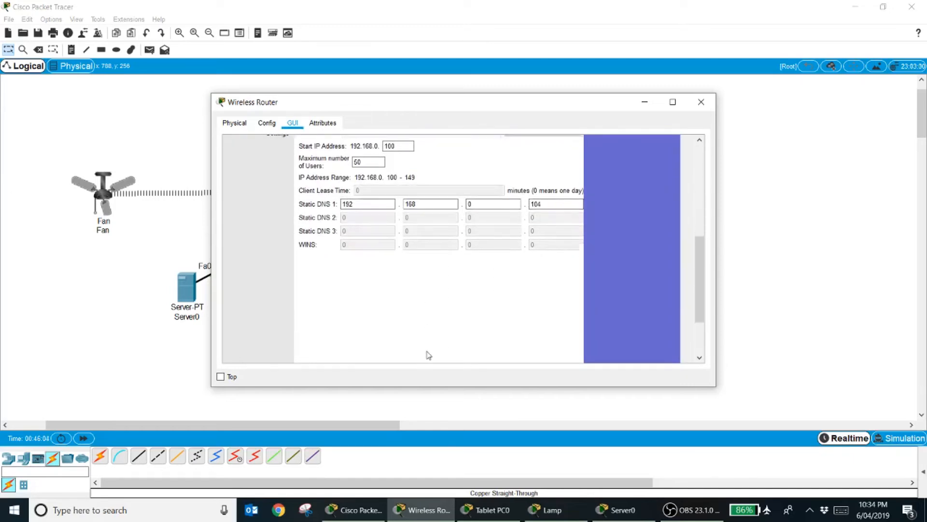
left_click(448, 351)
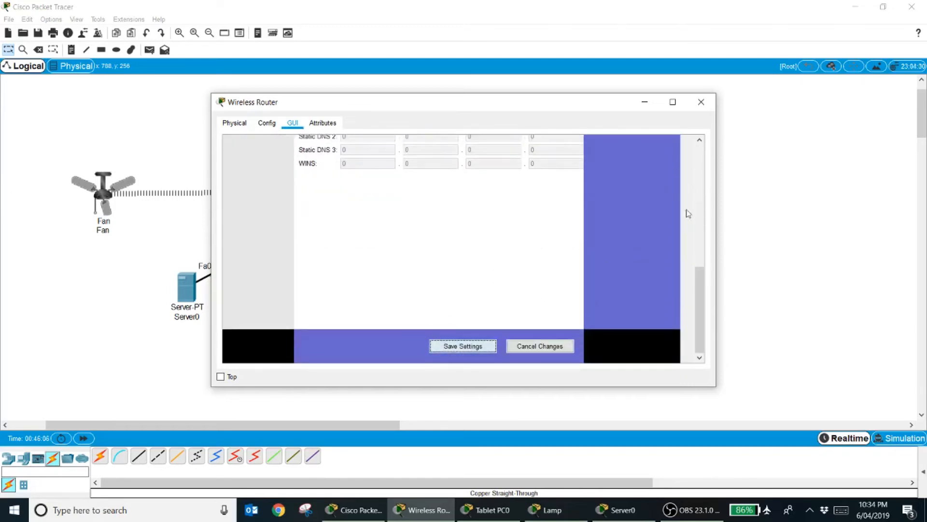
left_click(645, 102)
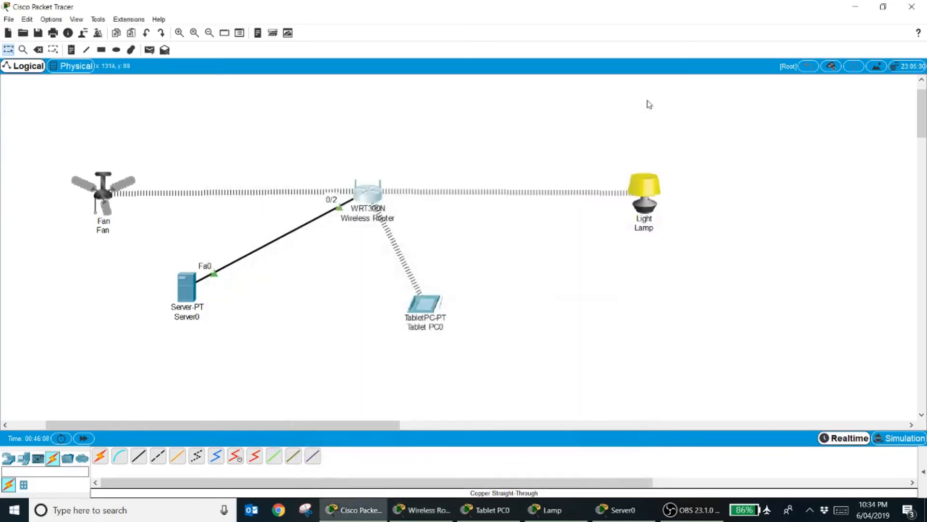
Renew the tablet's Wireless0 lease by switching its IP configuration to Static and back to DHCP, and check its DNS server.
left_click(431, 304)
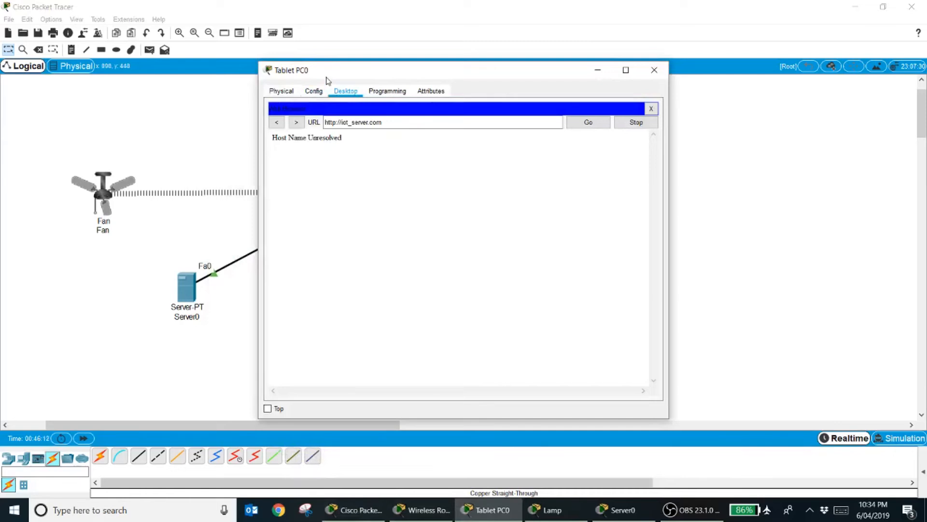
left_click(314, 91)
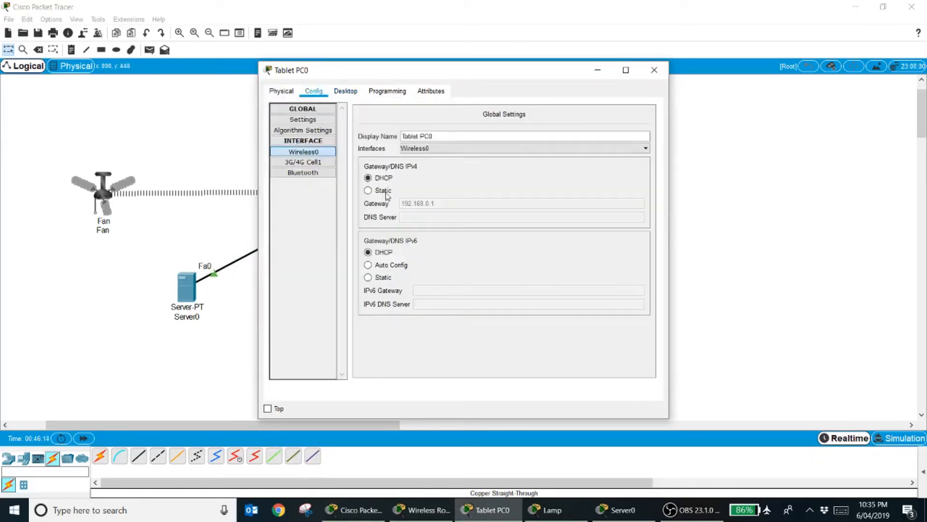
left_click(312, 154)
scroll(416, 319, "down", 1)
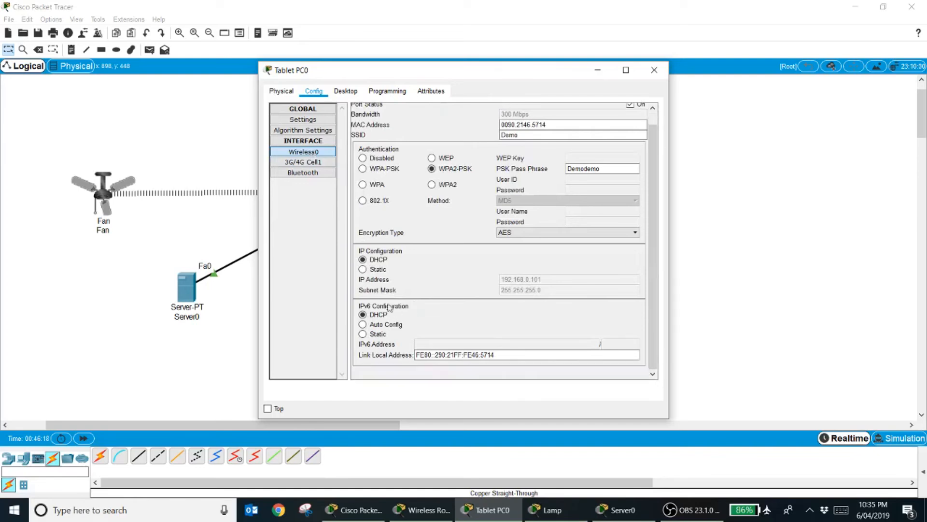
left_click(380, 269)
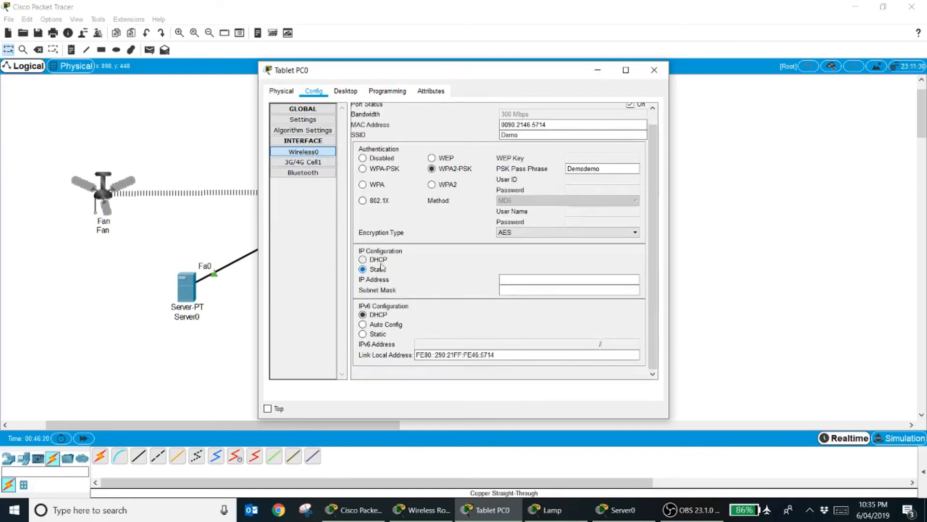
left_click(384, 260)
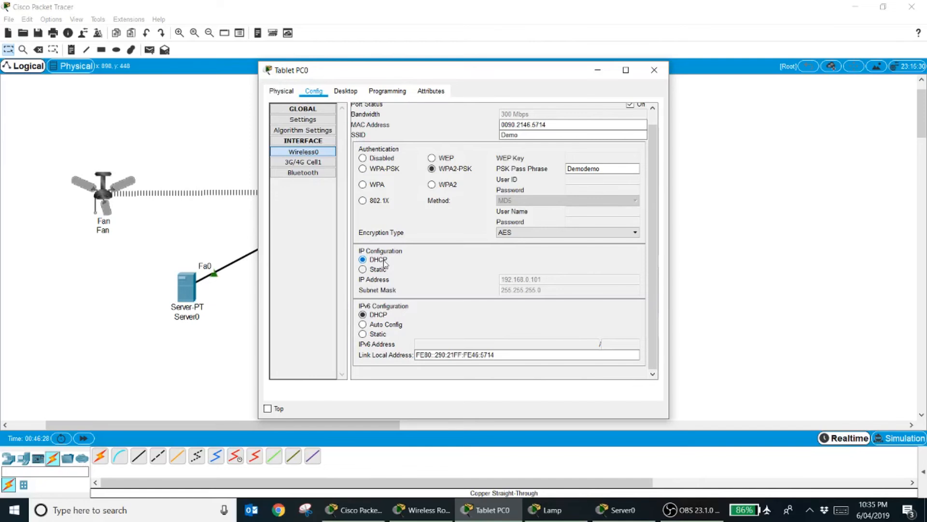
left_click(303, 120)
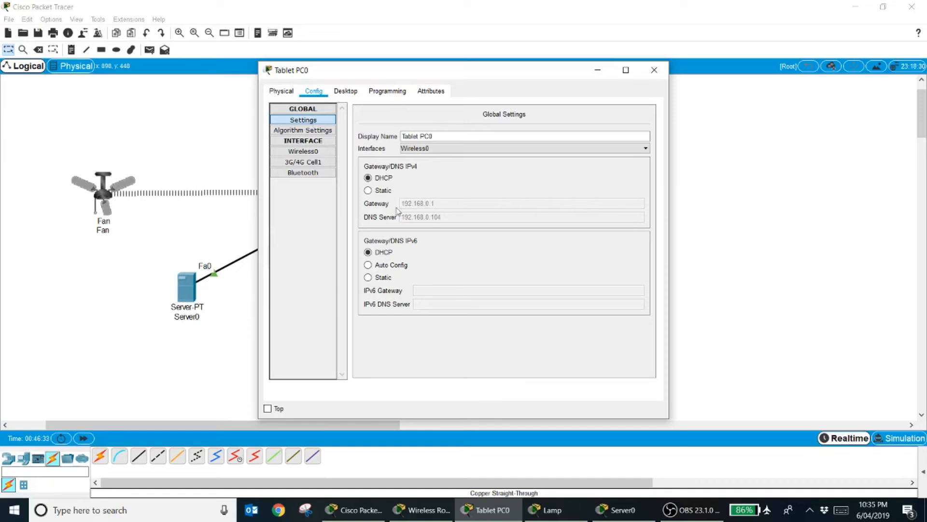
left_click(744, 223)
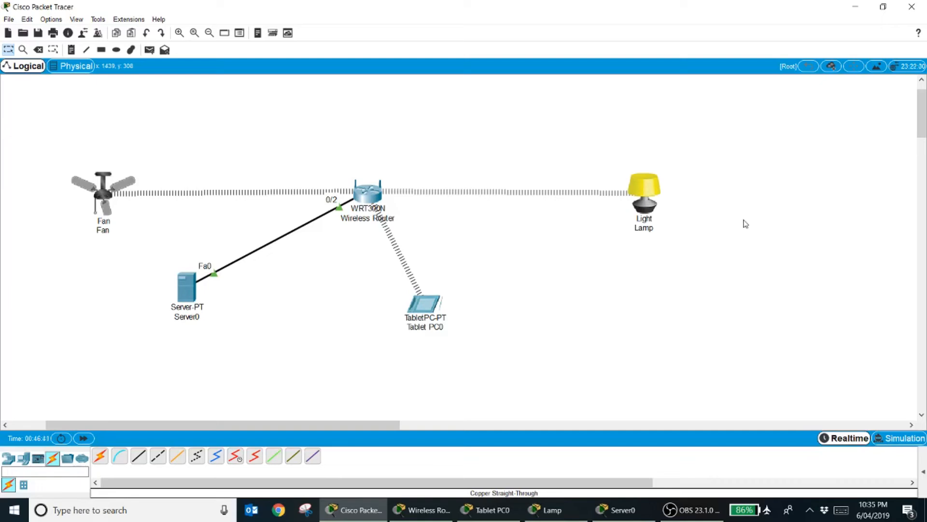
left_click(427, 308)
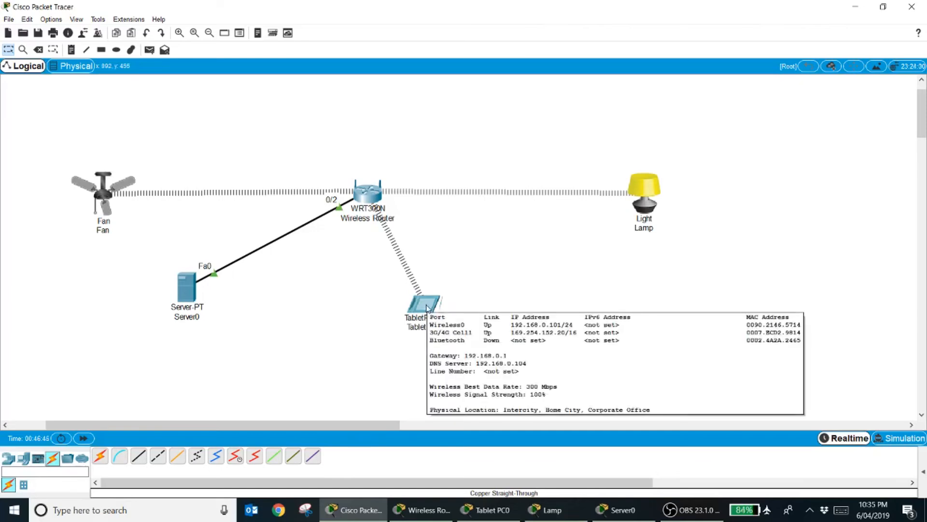
left_click(427, 308)
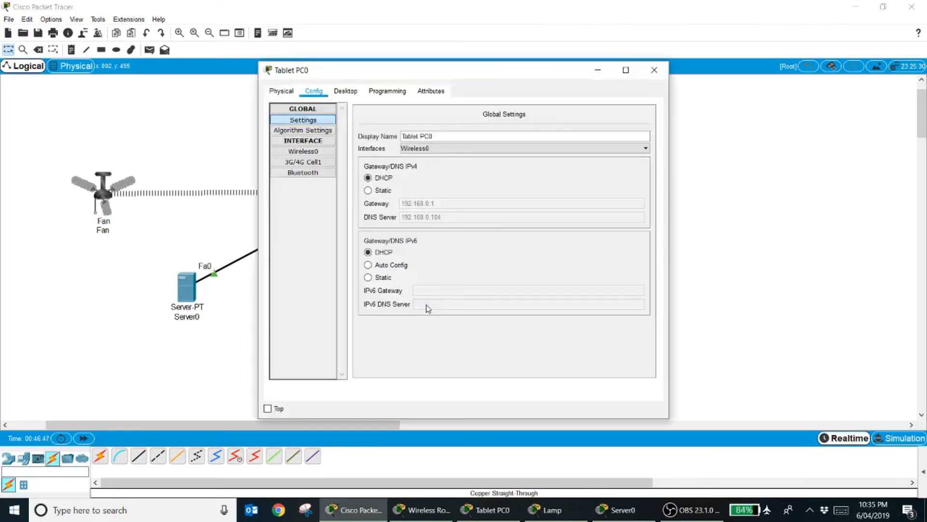
left_click(345, 92)
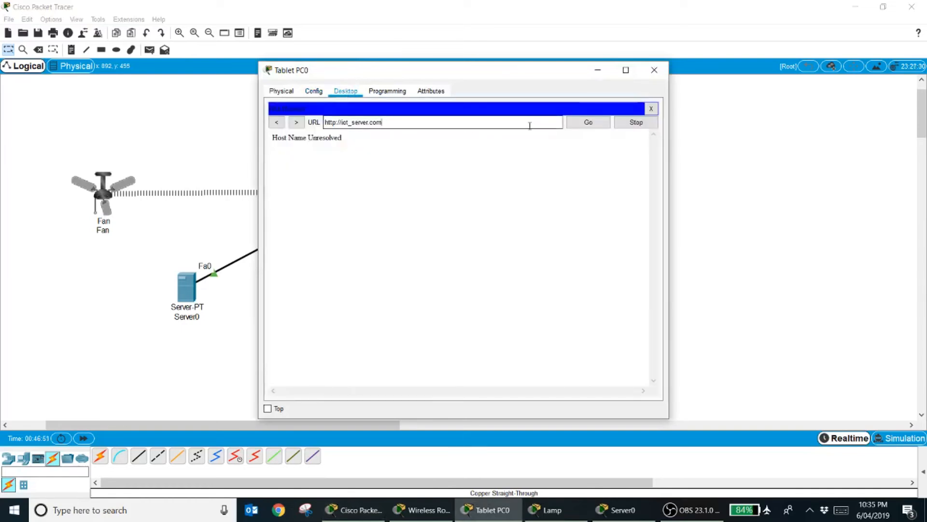
left_click(598, 121)
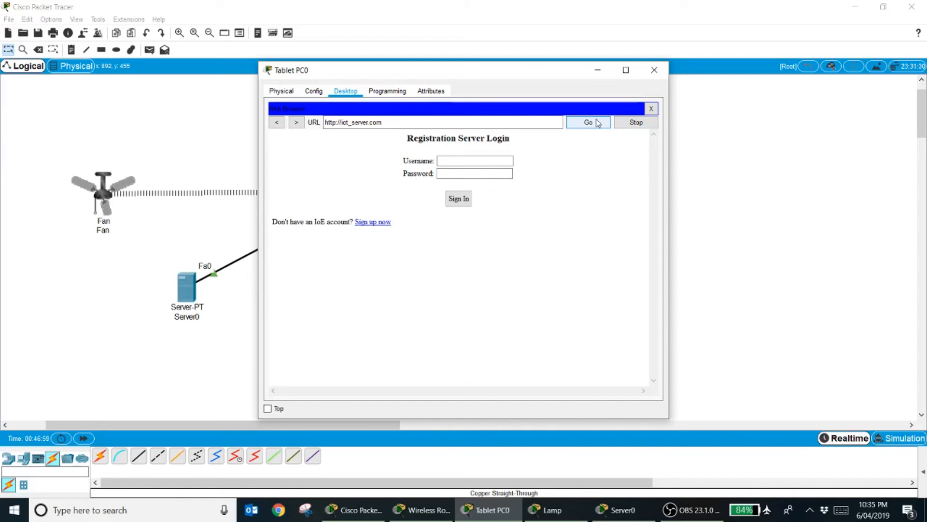
Sign up for a new account on the registration server with username demo and enter the account password.
left_click(366, 224)
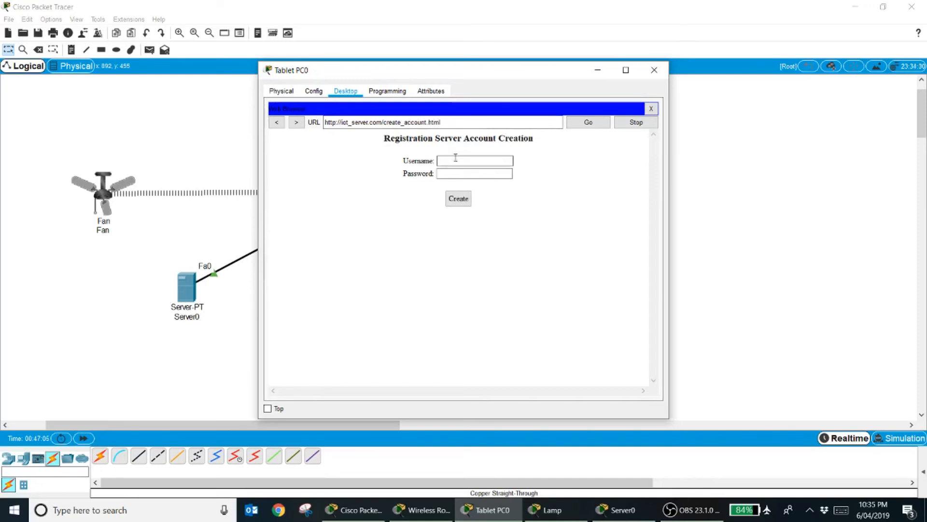
left_click(455, 162)
type("demo")
key("Tab")
type("demo")
key("BackSpace")
key("BackSpace")
type("o")
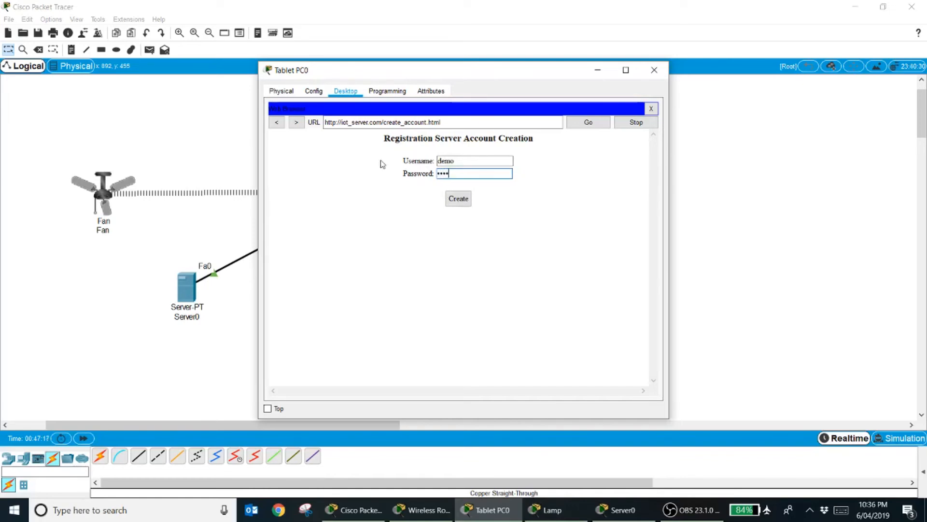
left_click(459, 198)
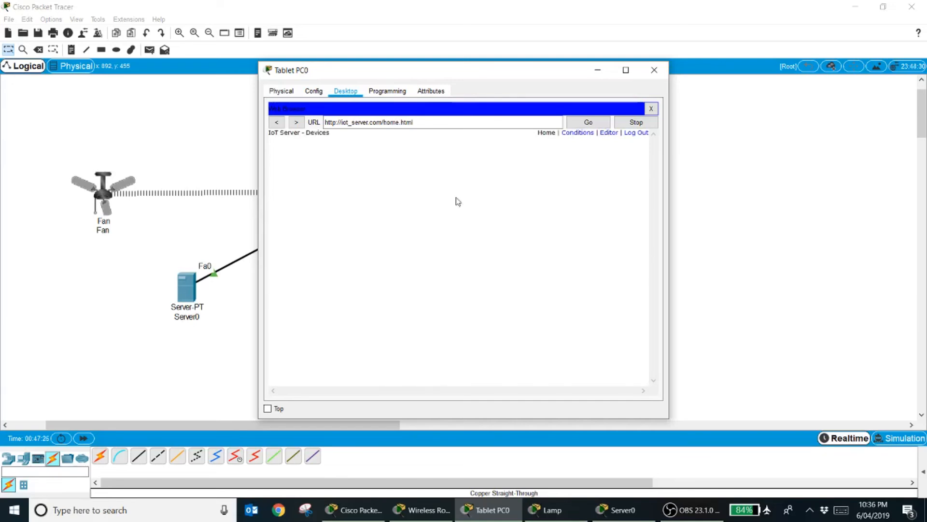
Connect the lamp to the remote IoT server iot_server.com with user name demo and the account password.
left_click(765, 251)
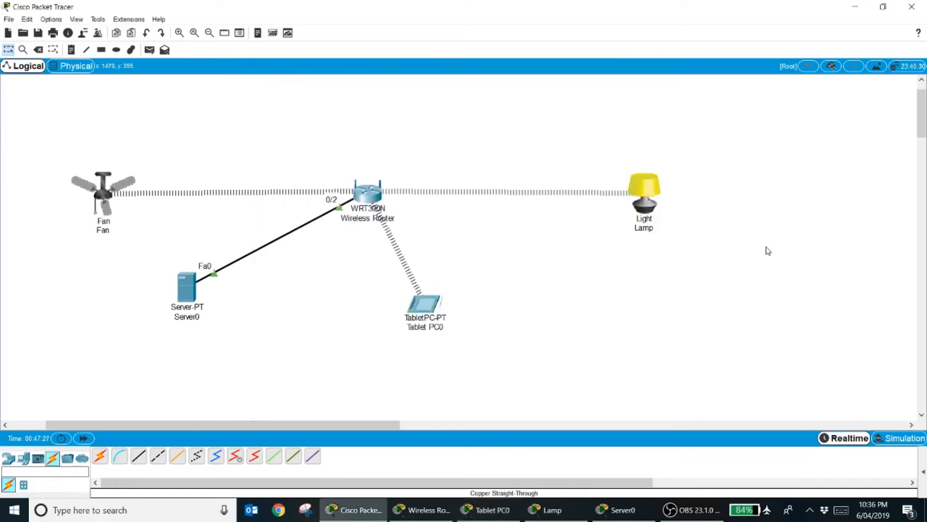
left_click(642, 212)
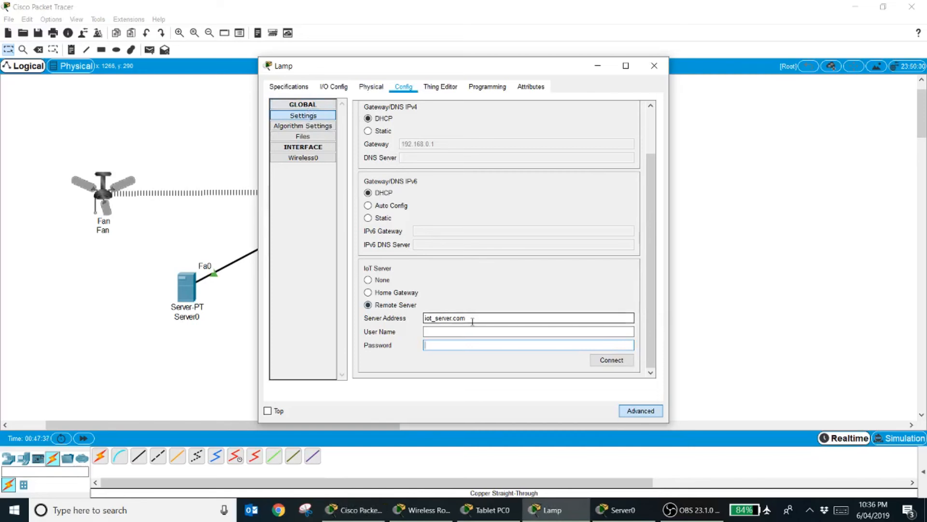
left_click(437, 333)
type("demodemo")
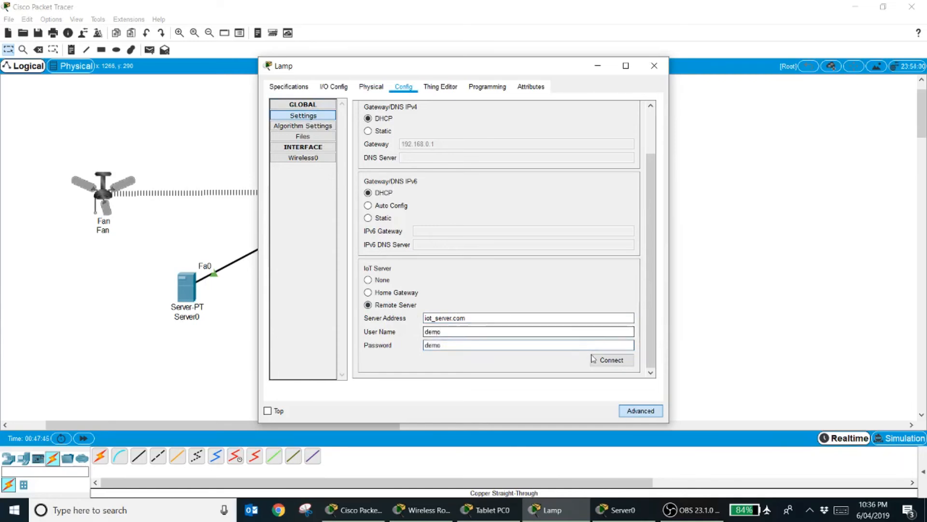
left_click(606, 362)
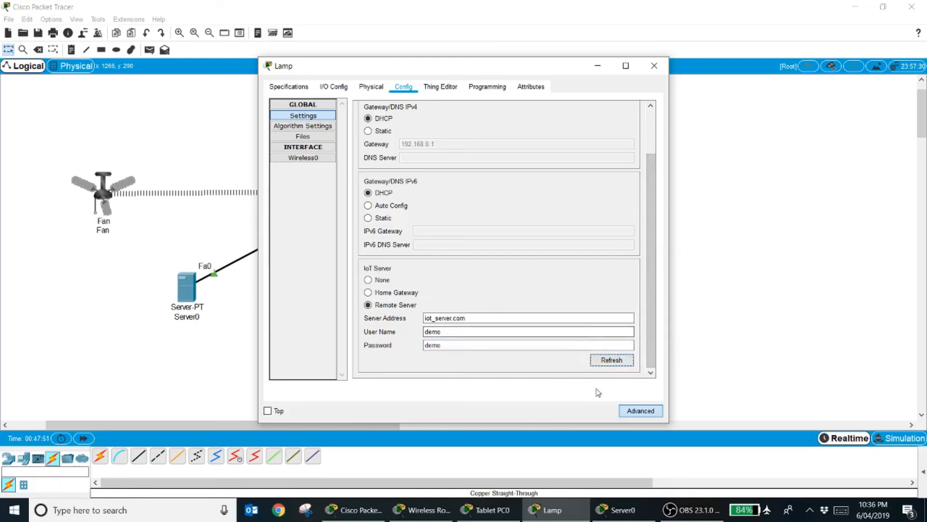
Check the IoT server's device list on the tablet for the lamp, and close the tablet's browser and window.
left_click(730, 265)
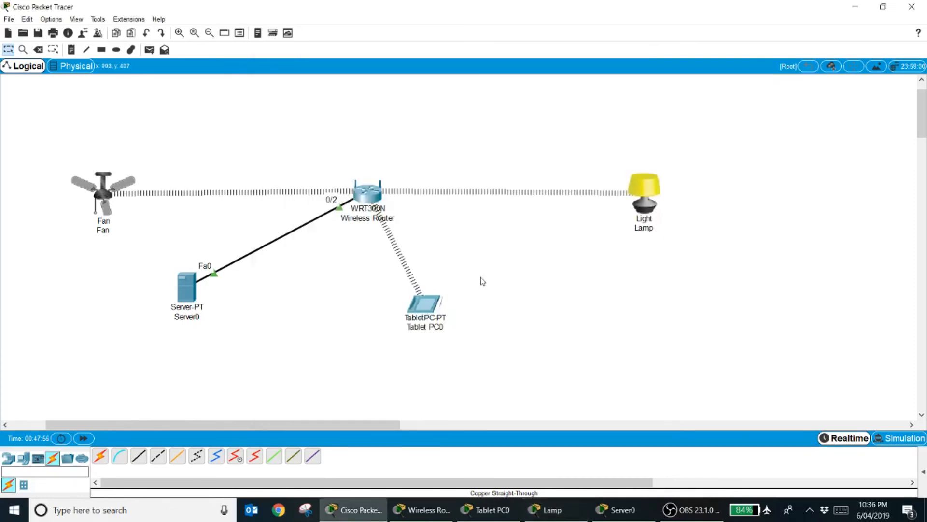
left_click(427, 307)
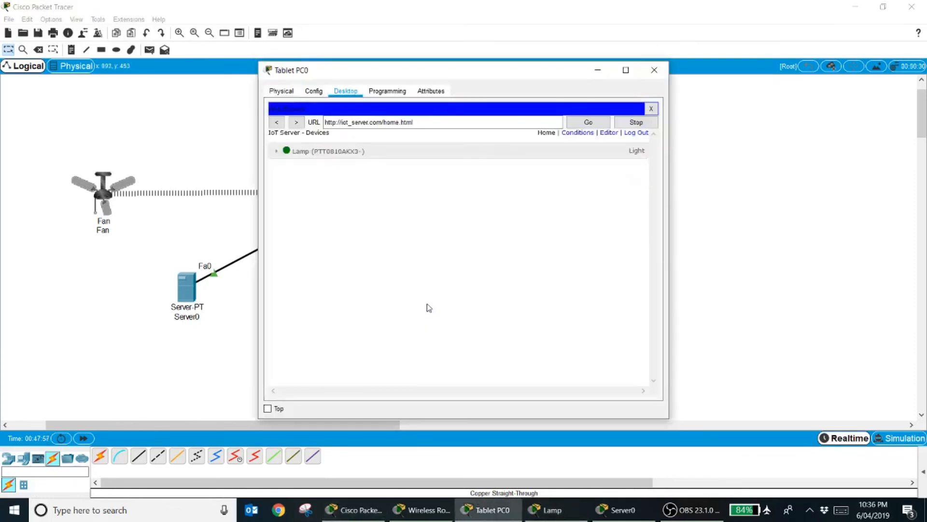
left_click_drag(484, 64, 598, 64)
left_click_drag(527, 72, 688, 65)
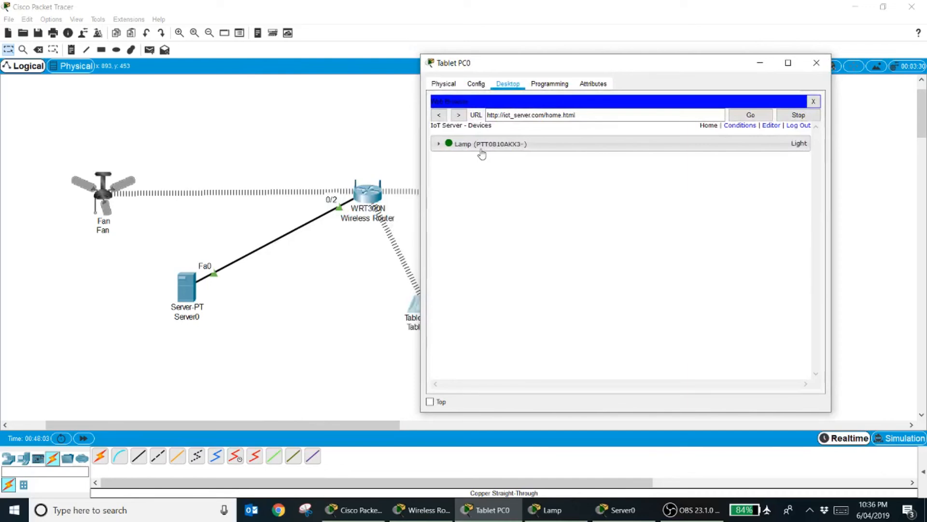
left_click(813, 102)
left_click(815, 66)
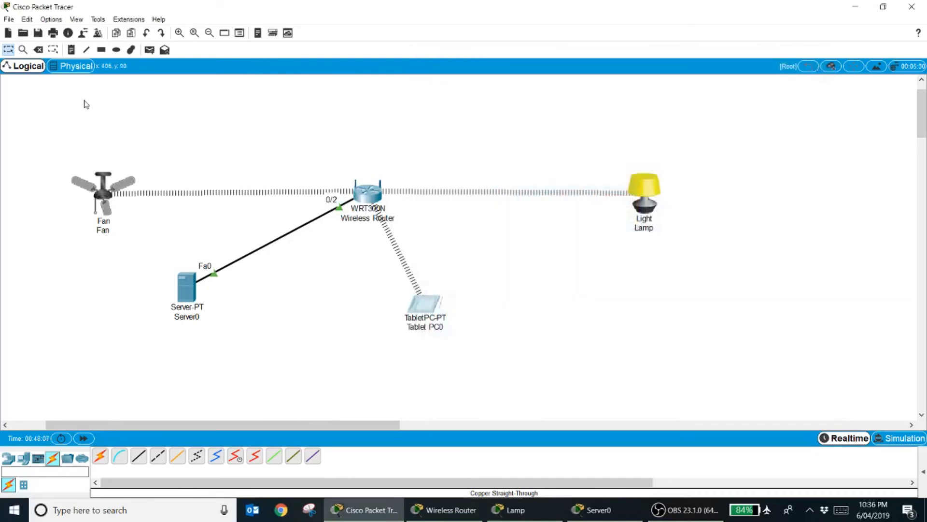
Connect the fan to the remote IoT server at iot_server.com with user name demo and the account password.
left_click(98, 196)
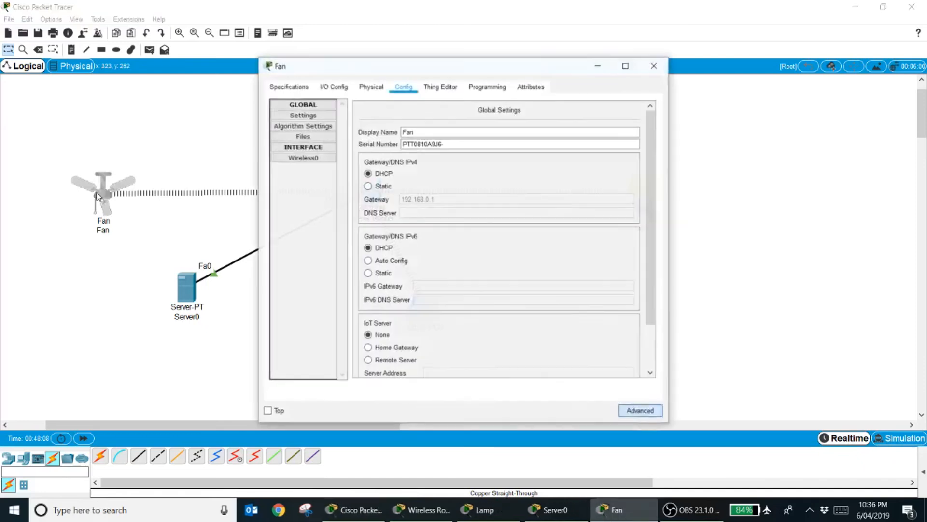
scroll(447, 275, "down", 3)
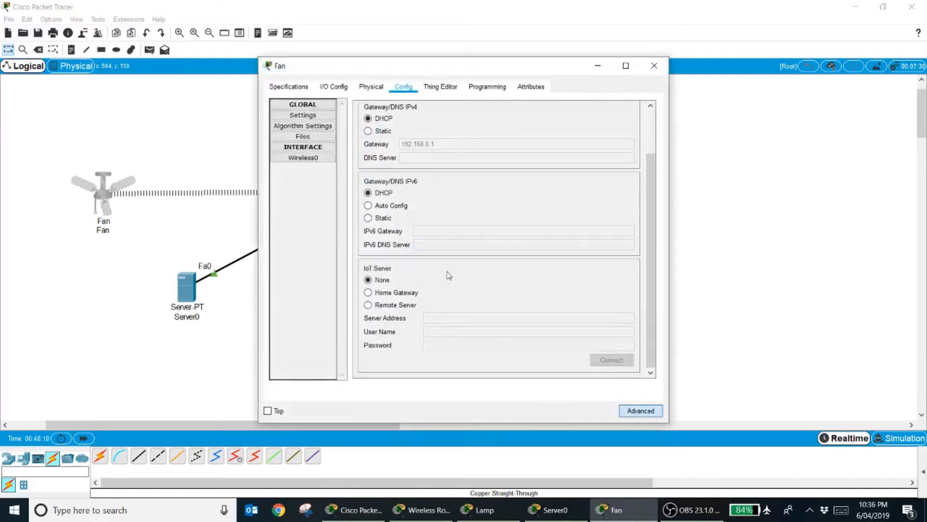
left_click(396, 310)
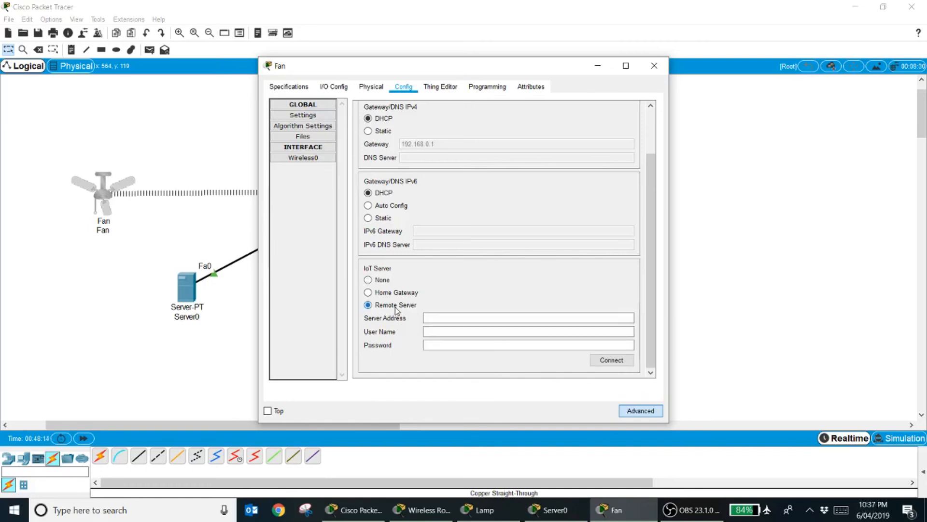
left_click(434, 319)
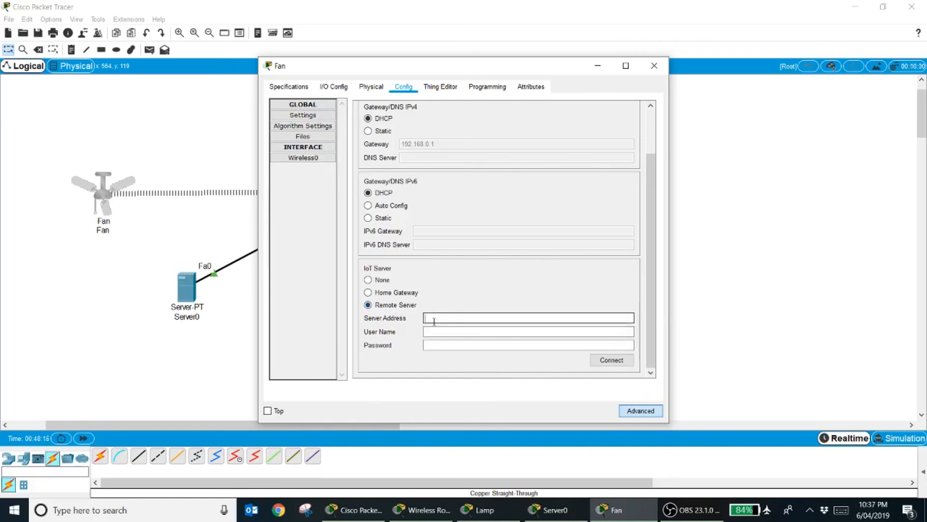
type("iot_server.com")
left_click(438, 332)
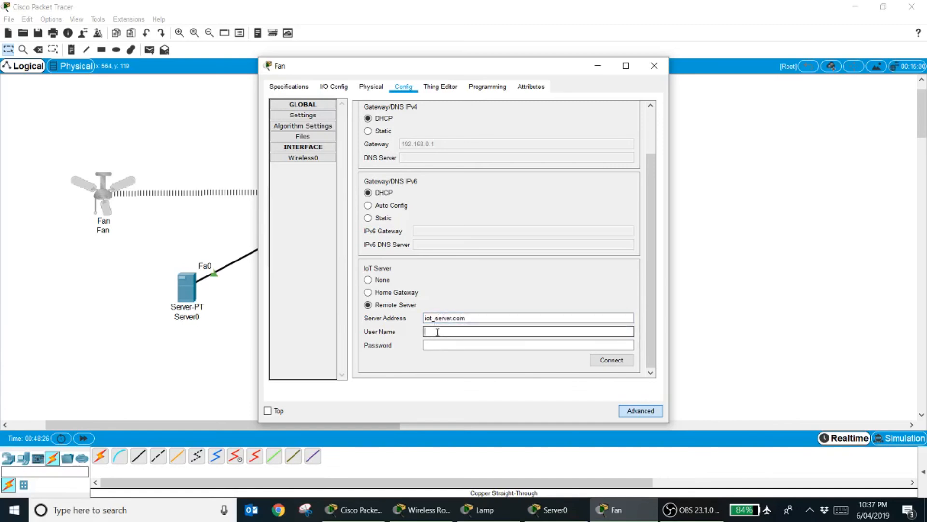
type("demodemo")
left_click(617, 362)
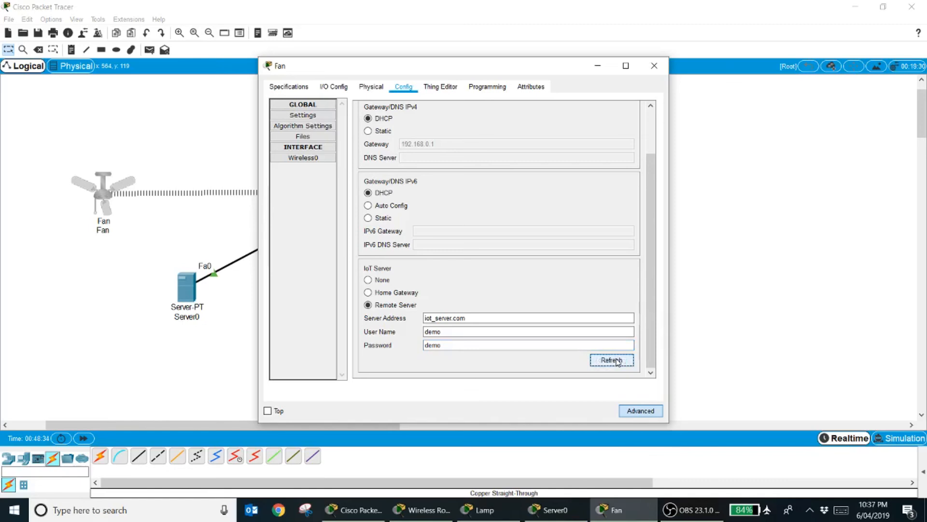
Load iot_server.com in the tablet's web browser and sign in with username demo and the account password.
left_click(793, 303)
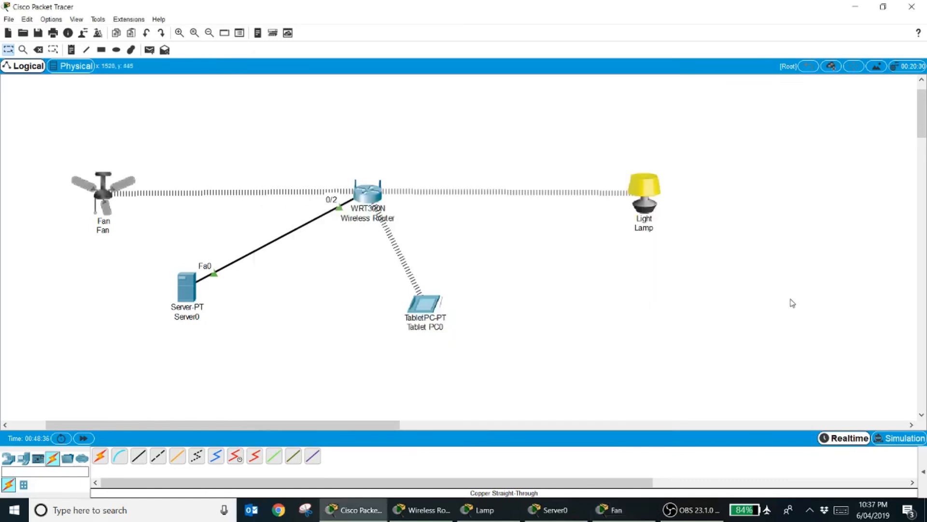
left_click(424, 314)
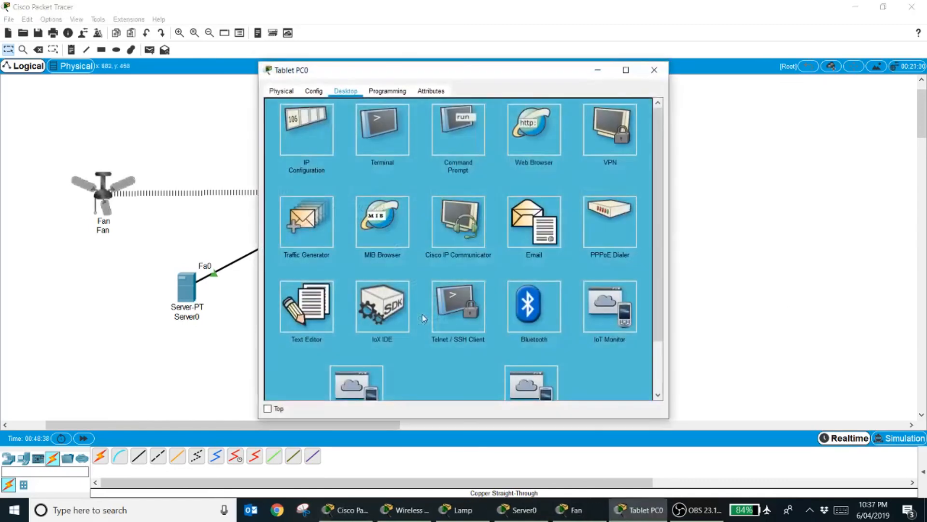
left_click(530, 132)
left_click(393, 122)
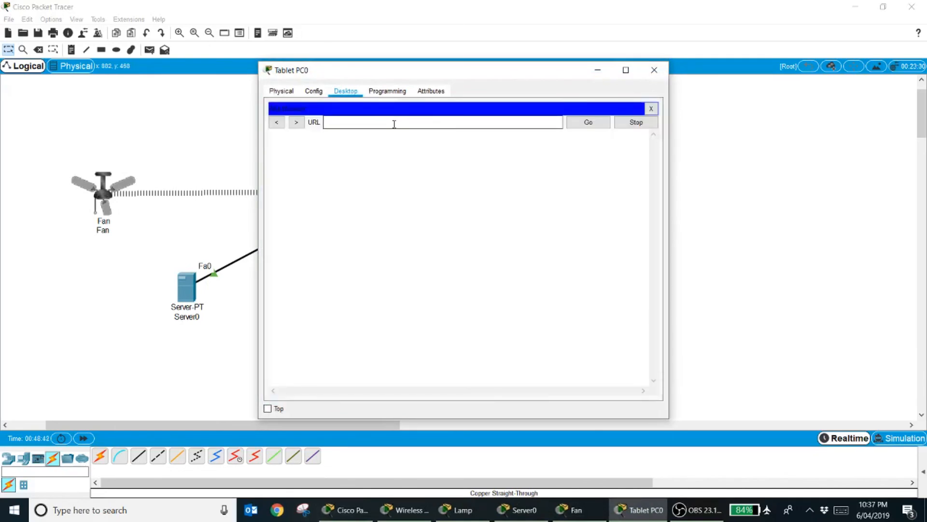
type("iot_server.com")
left_click(583, 126)
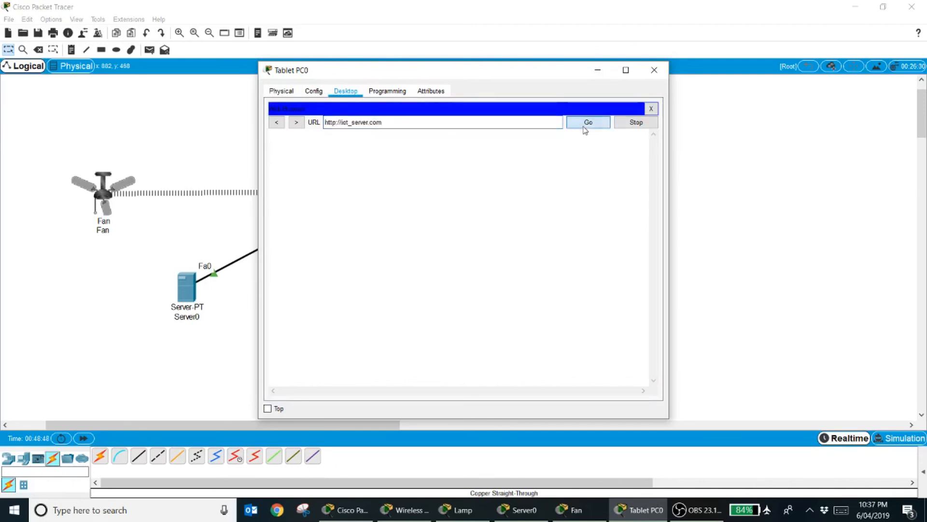
left_click(496, 160)
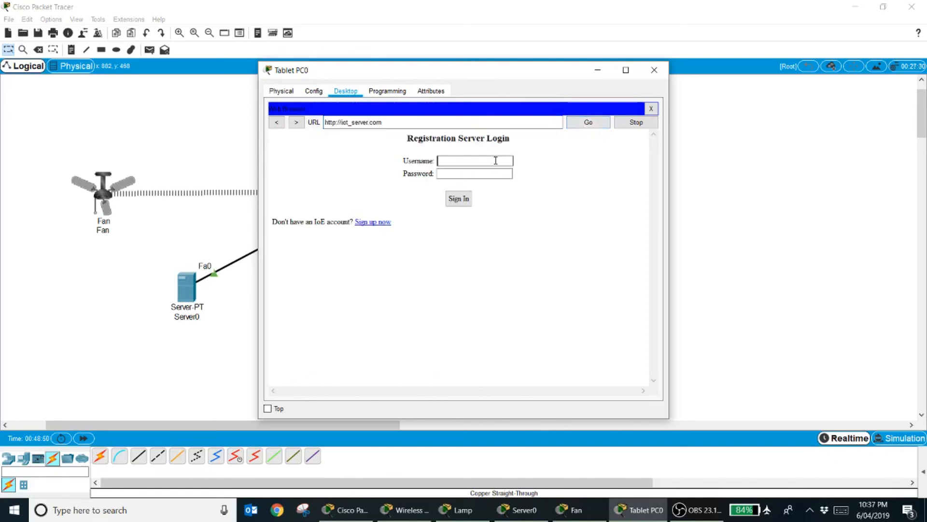
type("demodemo")
left_click(458, 201)
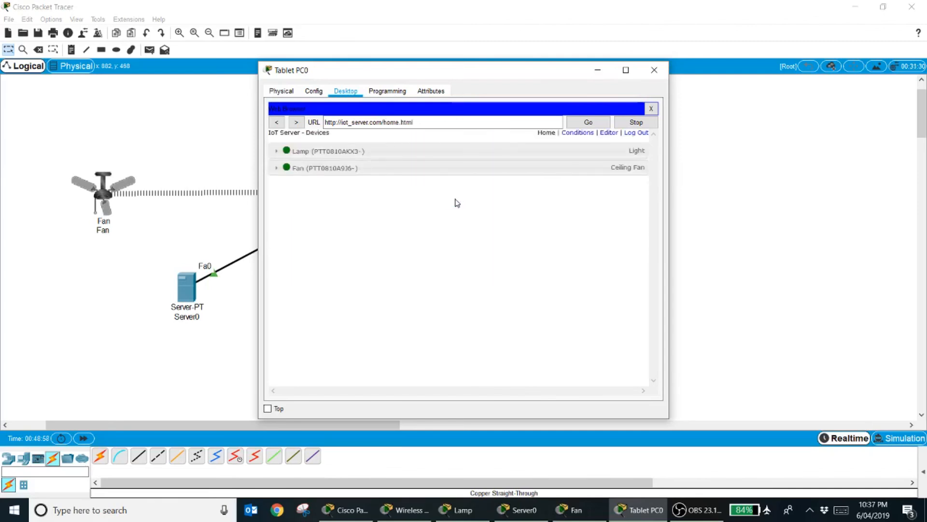
Expand the Lamp and Fan entries in the device list and move the tablet window clear of the fan.
left_click(383, 152)
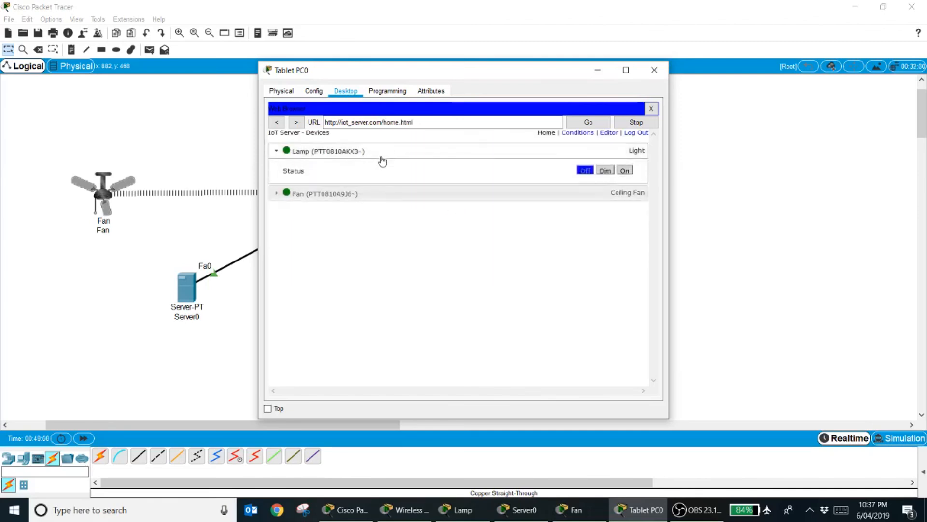
left_click(375, 198)
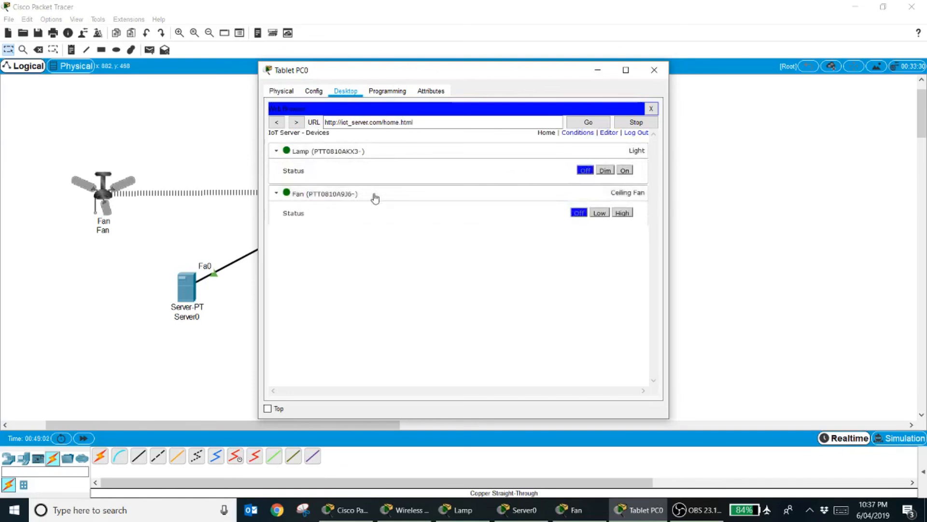
left_click_drag(434, 78, 557, 82)
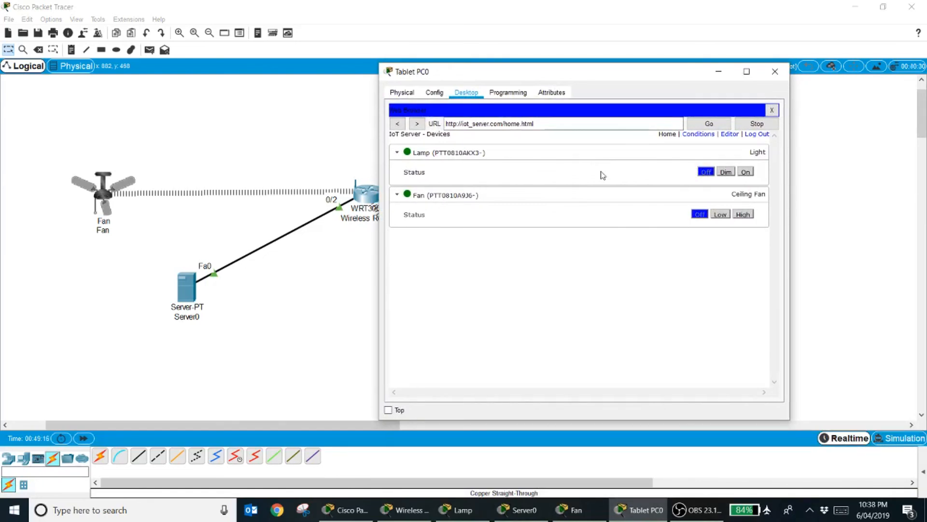
Test remote control of the fan by setting its status to High and back to Off, and close the tablet window.
left_click(747, 216)
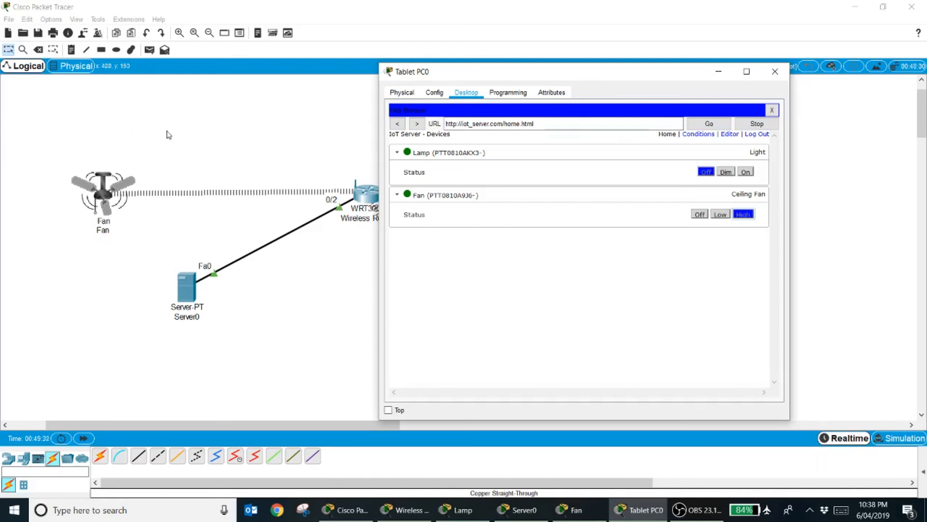
left_click_drag(540, 76, 625, 245)
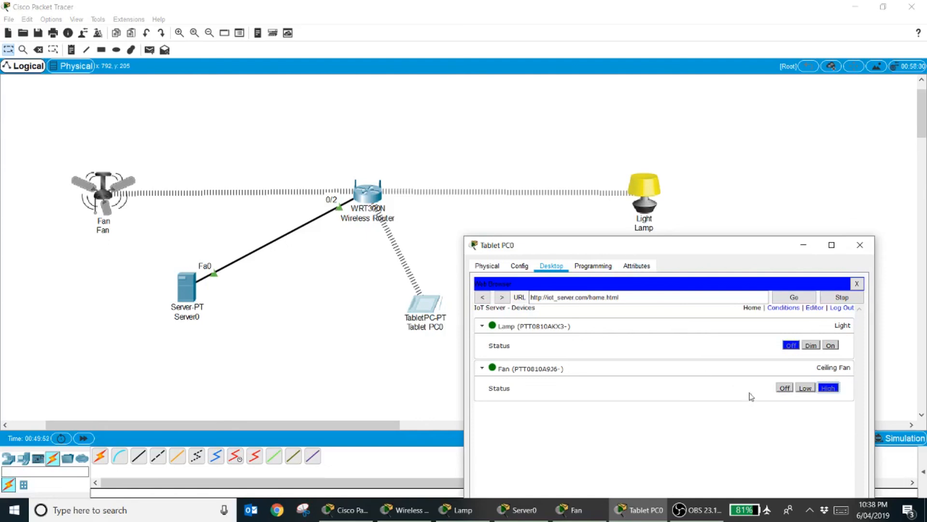
left_click(784, 389)
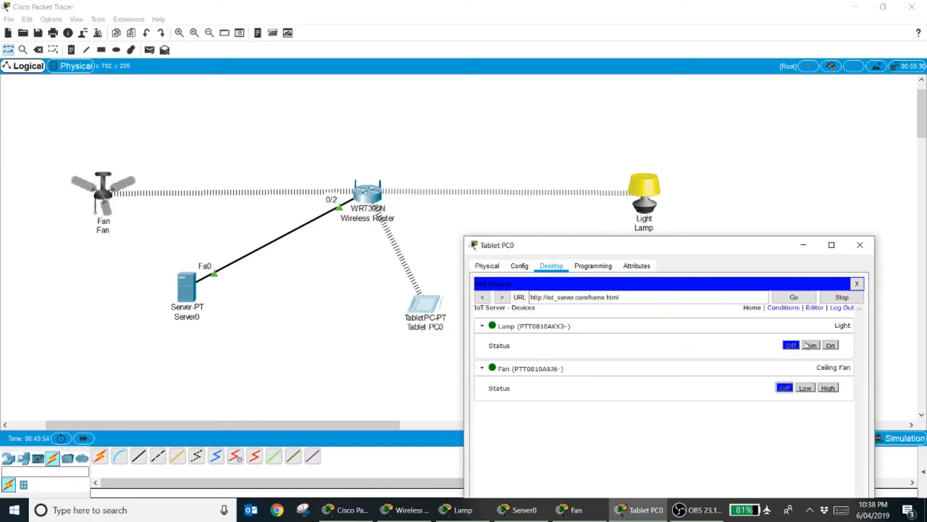
left_click_drag(748, 254, 778, 259)
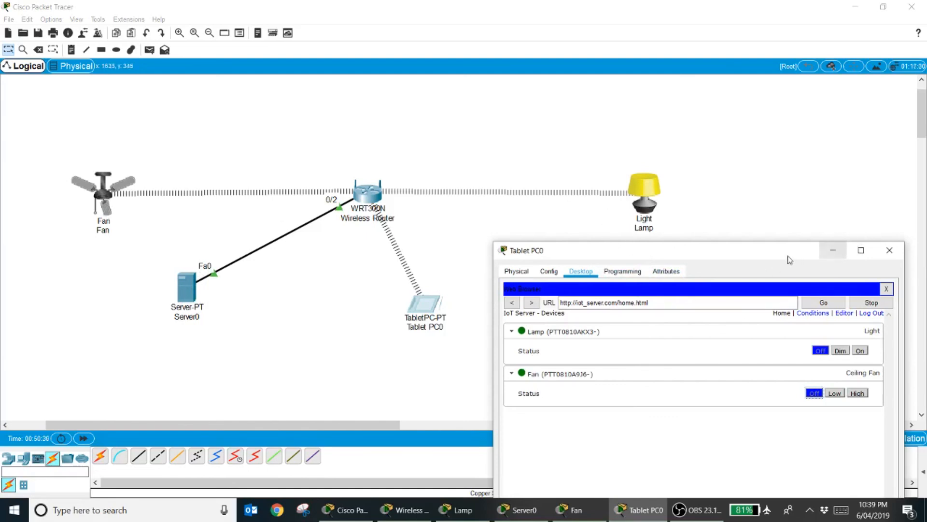
left_click_drag(787, 259, 762, 104)
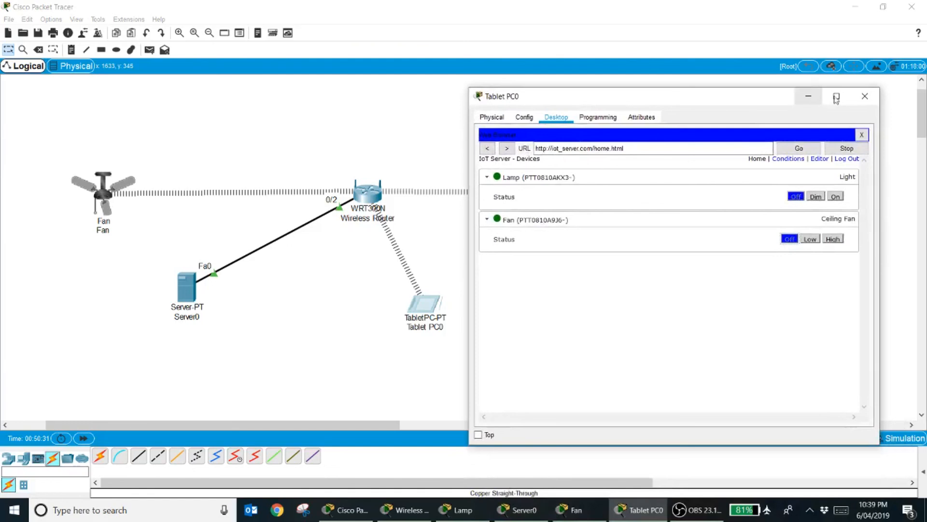
left_click(866, 97)
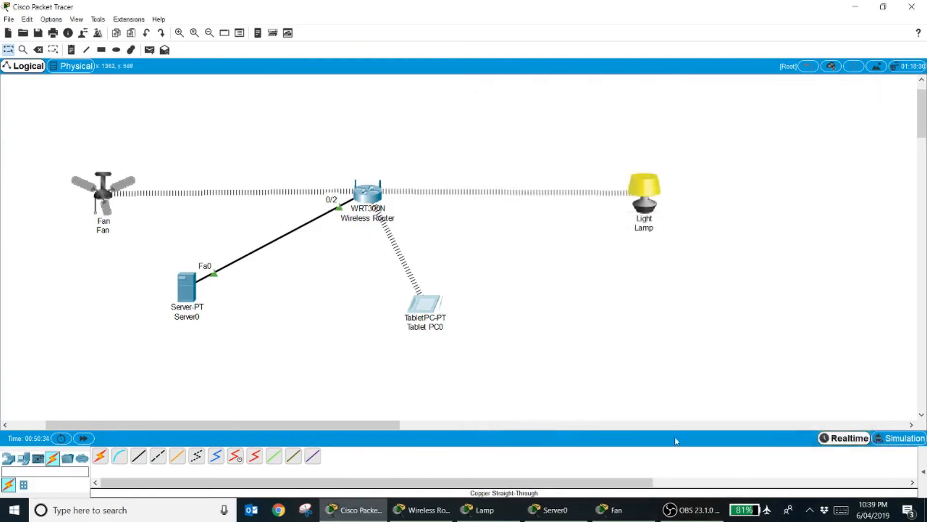